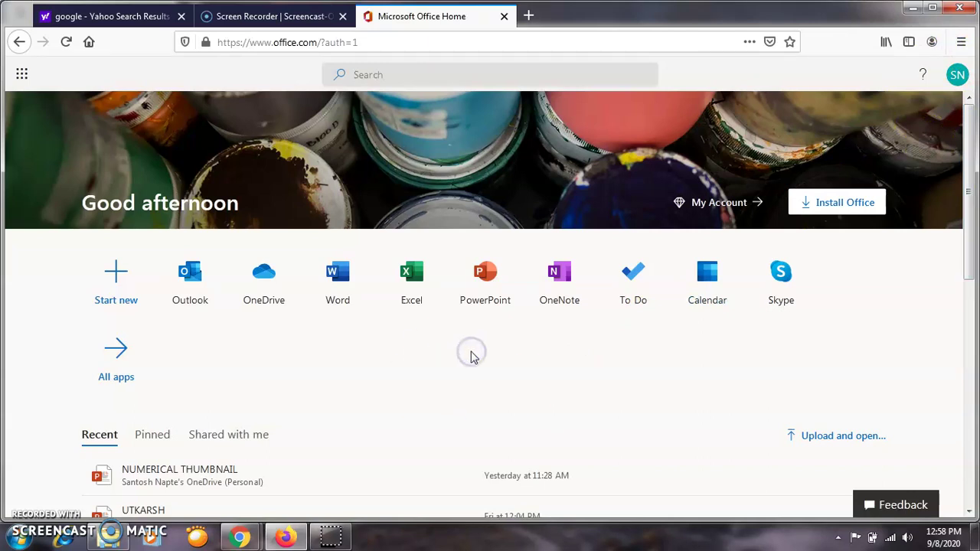
Step: Open PowerPoint from the Office home page and scroll through its start page
click(345, 72)
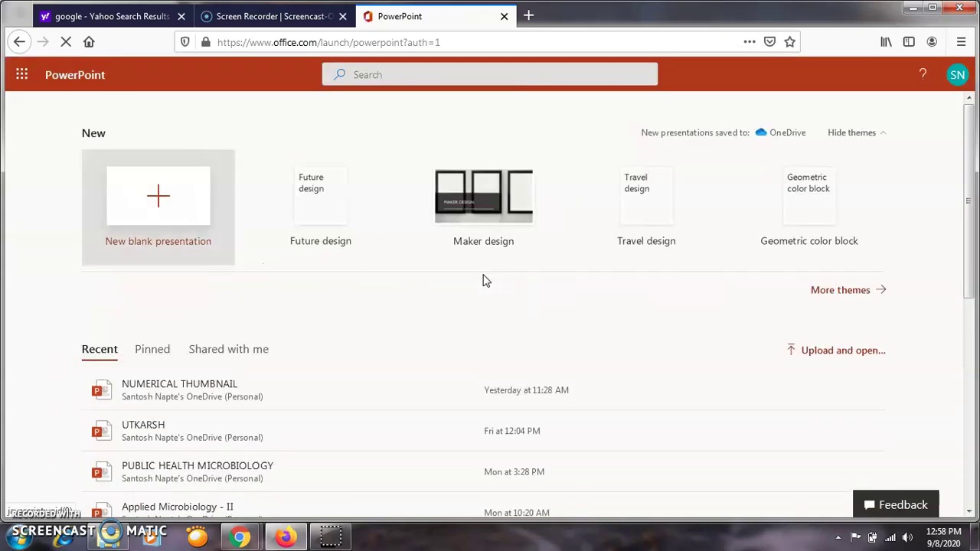
click(229, 440)
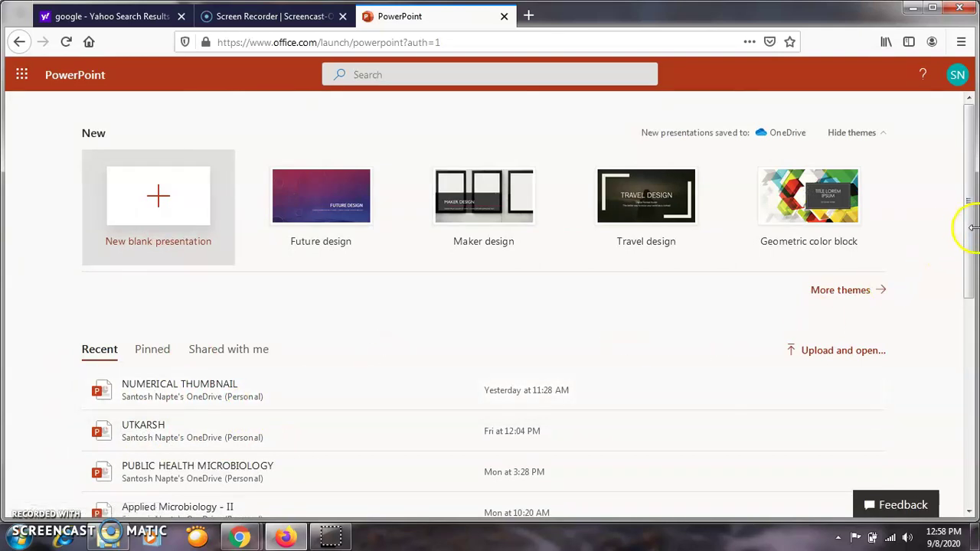
mouse_move(969, 230)
mouse_down()
mouse_move(964, 306)
mouse_move(970, 213)
mouse_up()
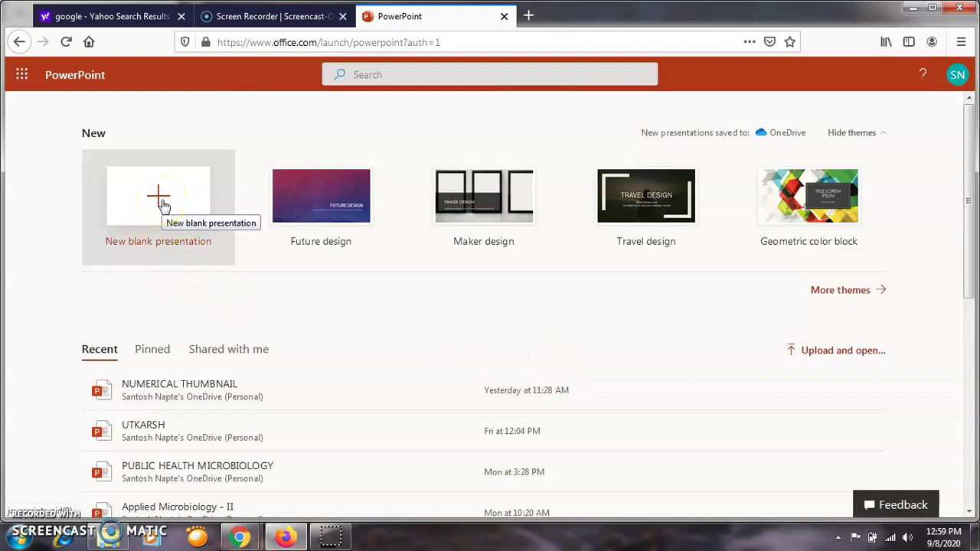
Step: Create a new blank presentation and place the cursor in the first slide's title placeholder
click(160, 202)
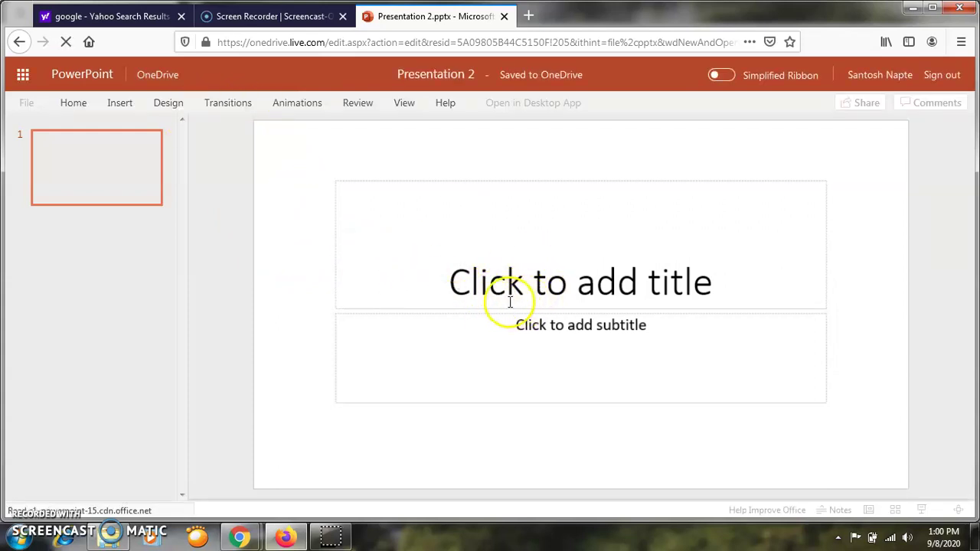
click(478, 284)
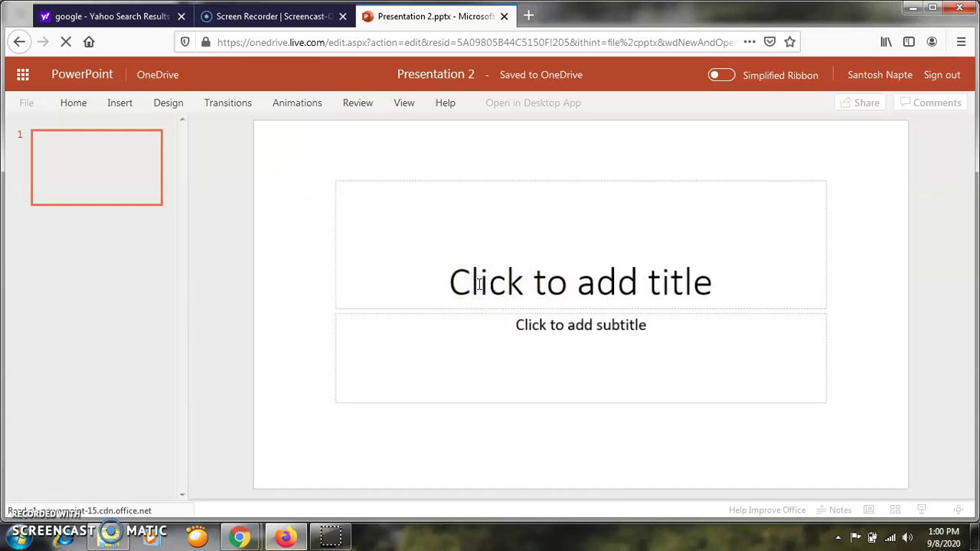
click(531, 289)
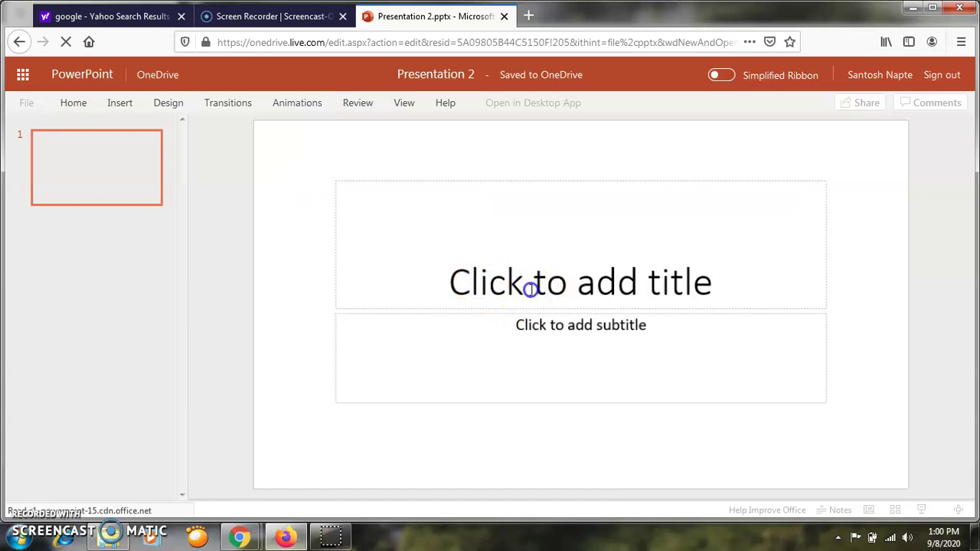
click(679, 283)
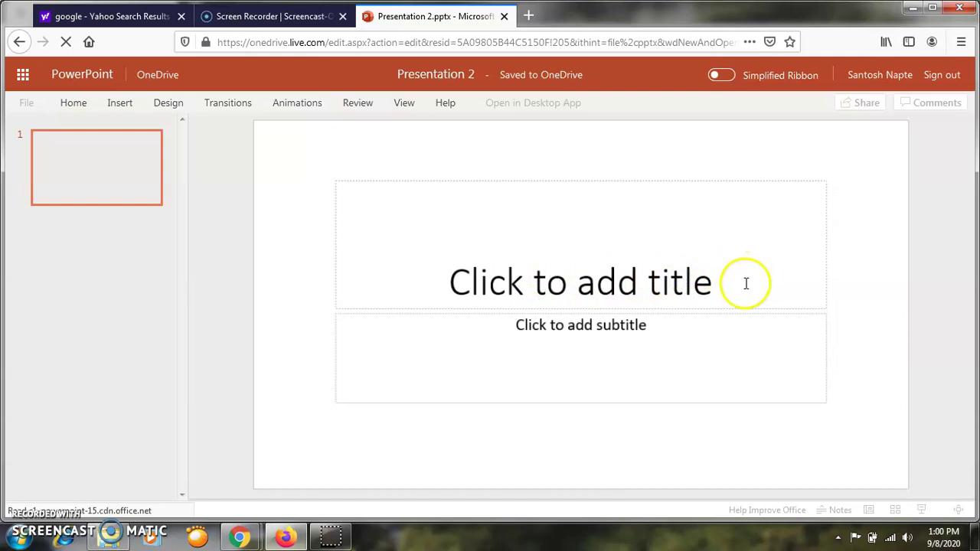
click(711, 287)
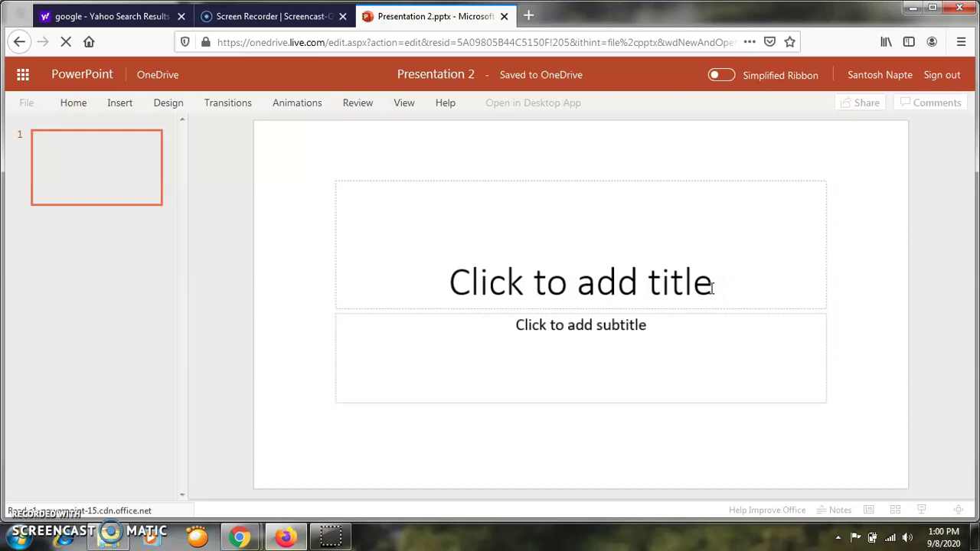
click(711, 288)
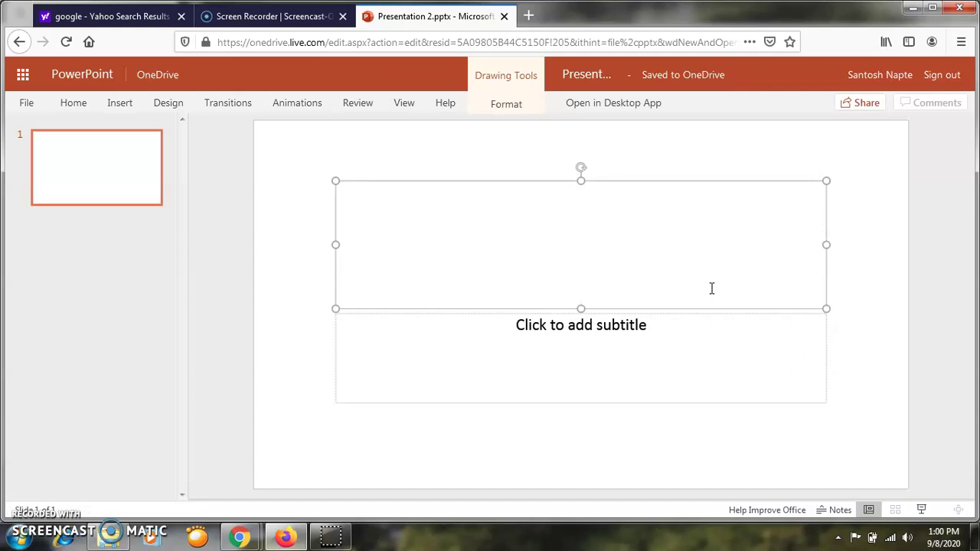
Step: Finish typing the title 'Dairy Microbiology' in the title placeholder
click(521, 265)
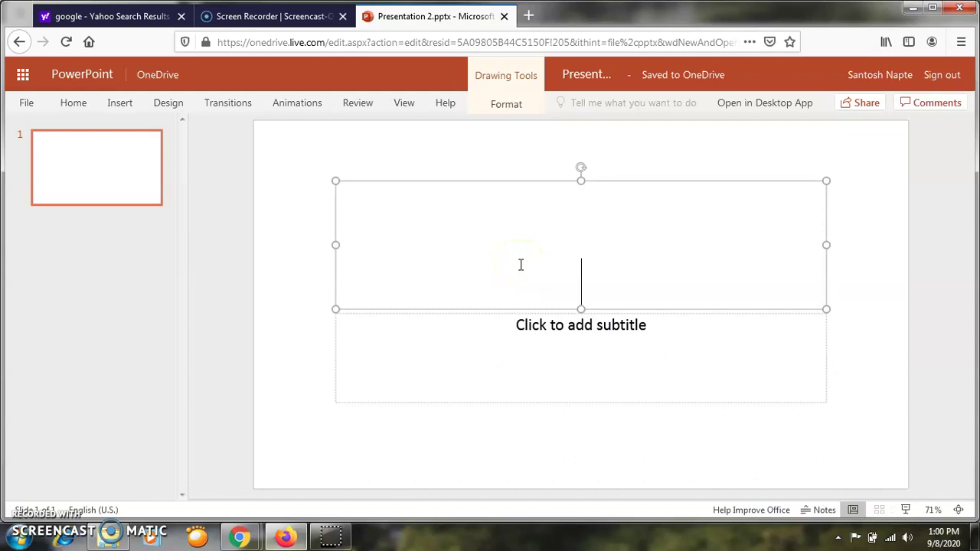
text(Dairy )
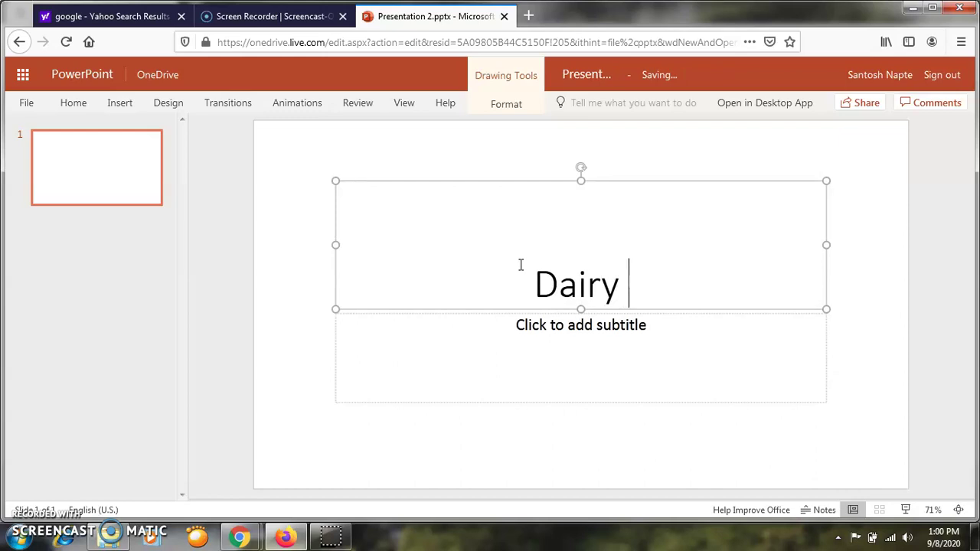
text(Microbiology)
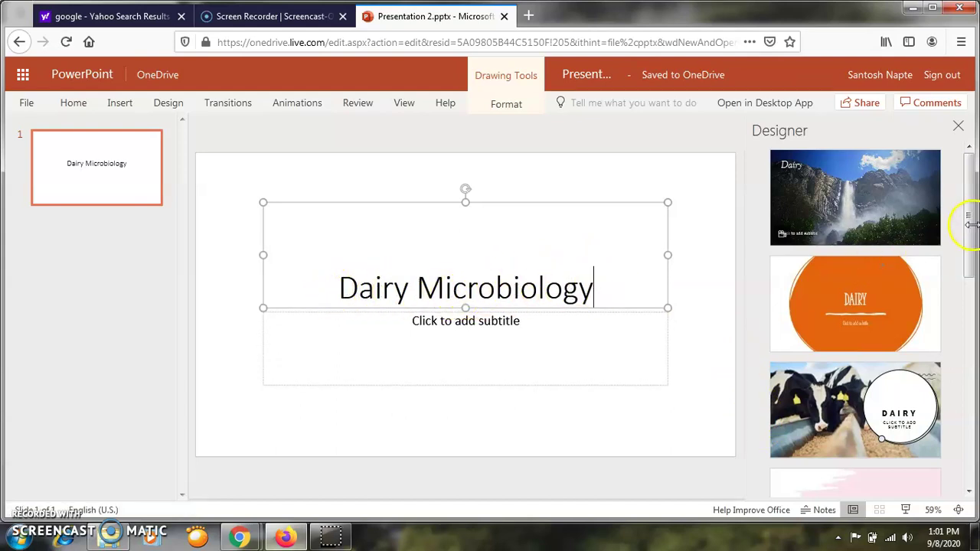
Step: Apply the Designer idea with cows at a feeding trough beside a white circle
drag(970, 230, 968, 199)
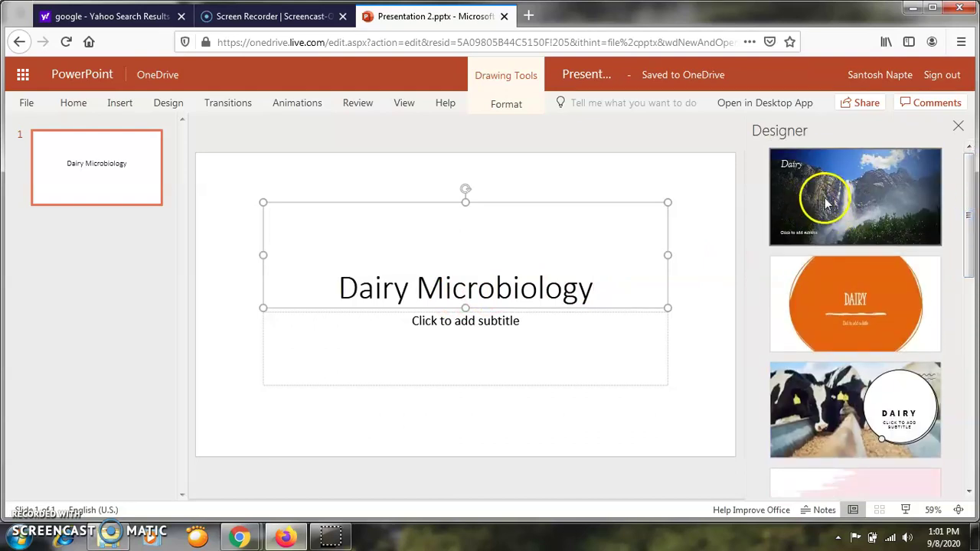
mouse_move(968, 225)
mouse_down()
mouse_move(968, 329)
mouse_move(966, 218)
mouse_up()
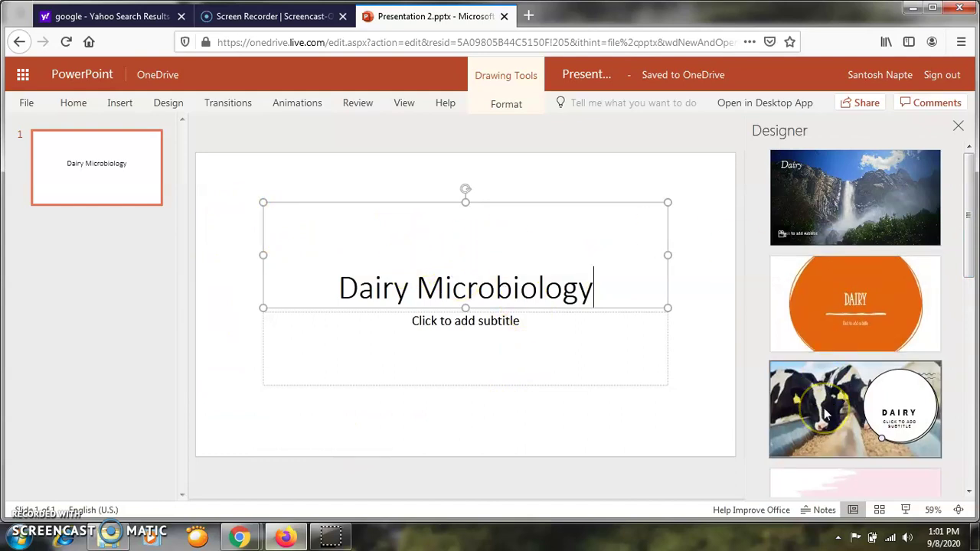
click(824, 408)
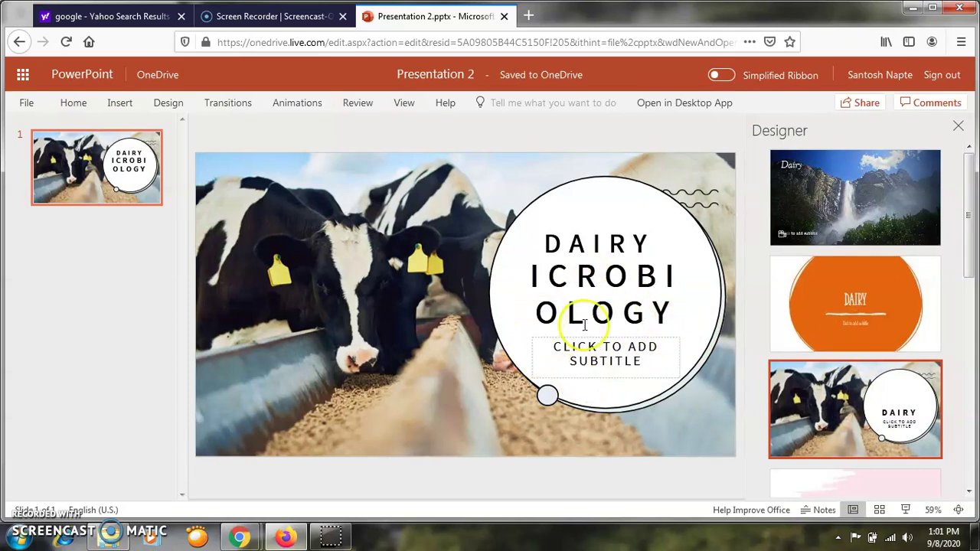
Step: Select the cow background picture and narrow it from its left edge
click(513, 271)
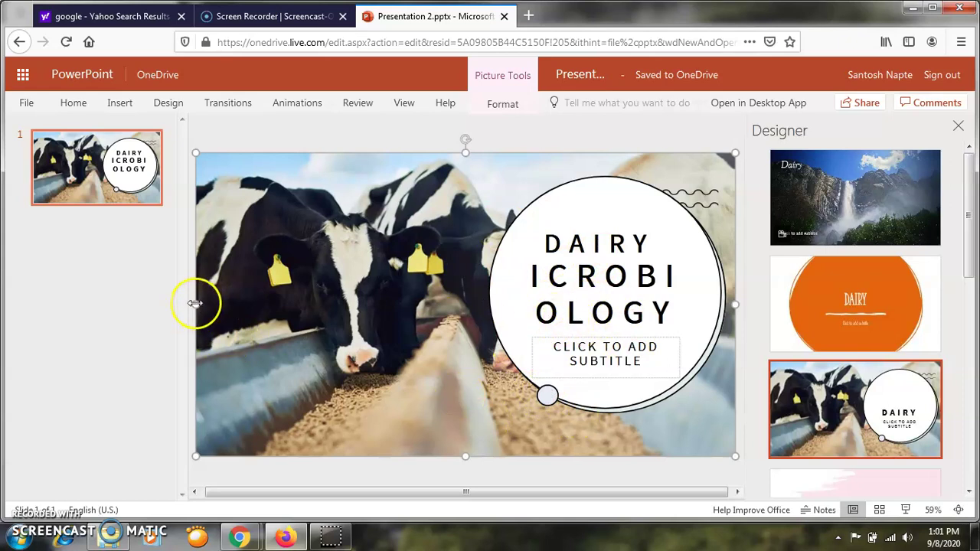
mouse_move(196, 304)
mouse_down()
mouse_move(251, 303)
mouse_move(197, 303)
mouse_up()
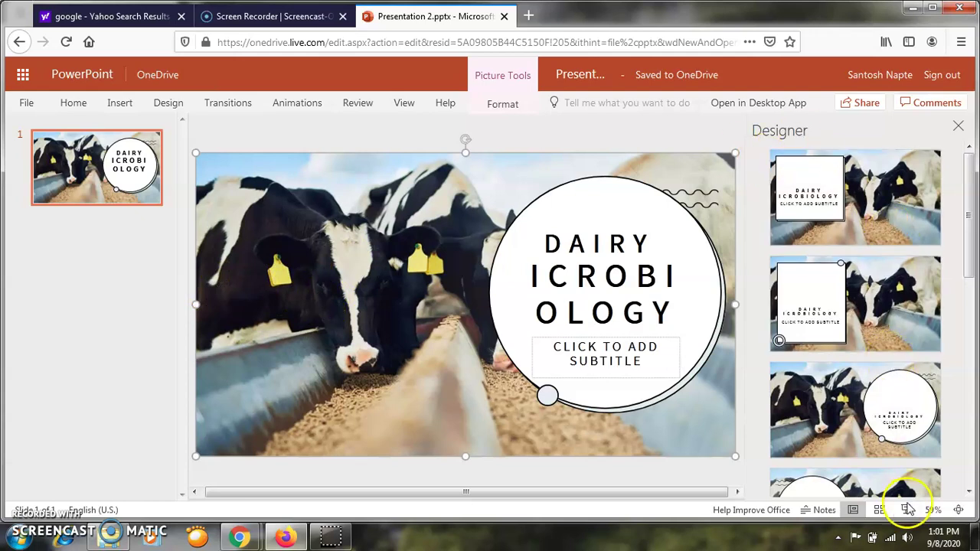
mouse_move(966, 265)
mouse_down()
mouse_move(962, 505)
mouse_move(963, 168)
mouse_move(972, 476)
mouse_up()
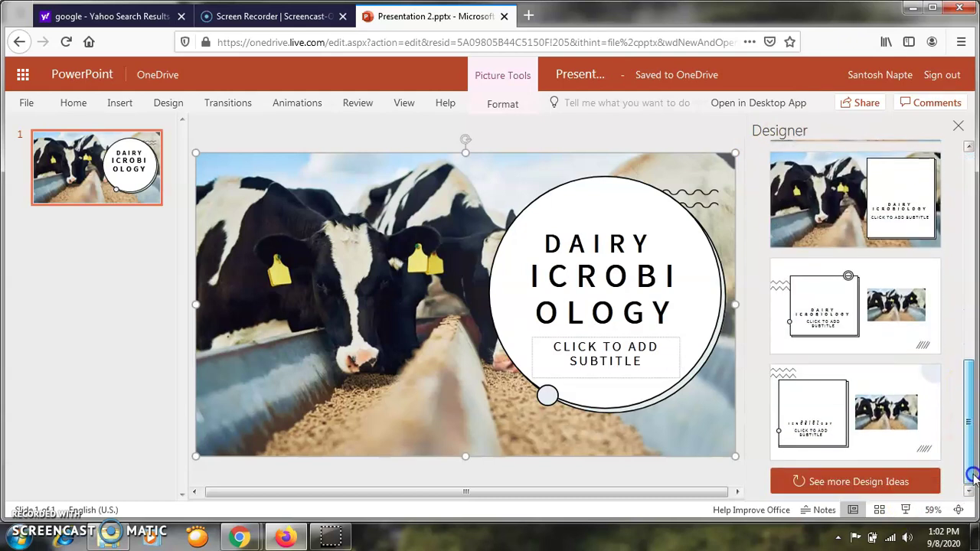
Step: Load more Designer ideas twice and scroll through the extra layout suggestions
click(863, 482)
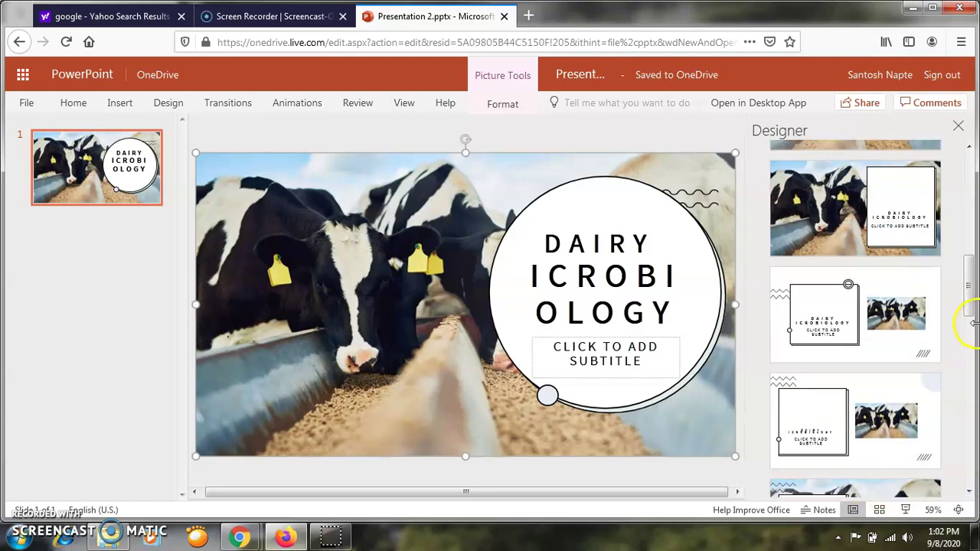
drag(967, 312, 966, 335)
scroll(961, 418, down, 5)
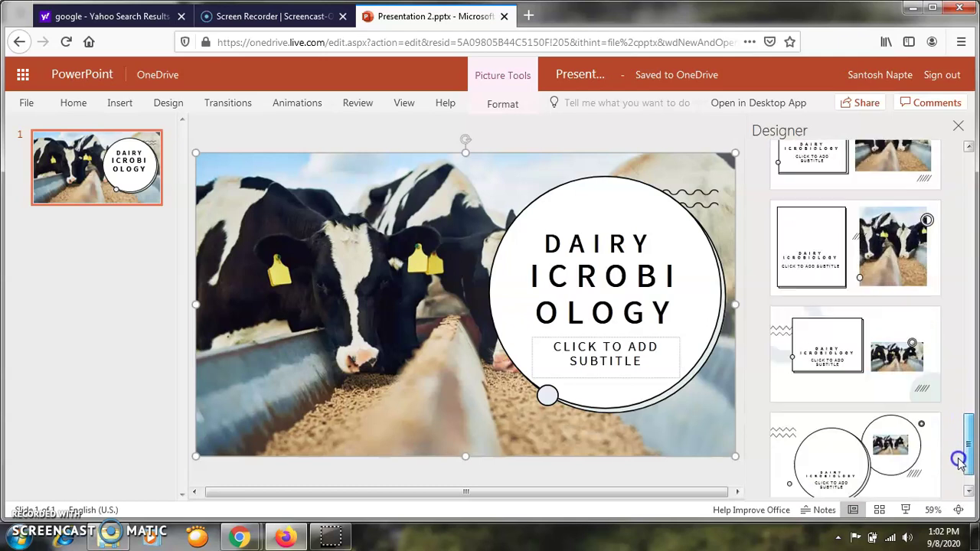
scroll(967, 408, up, 5)
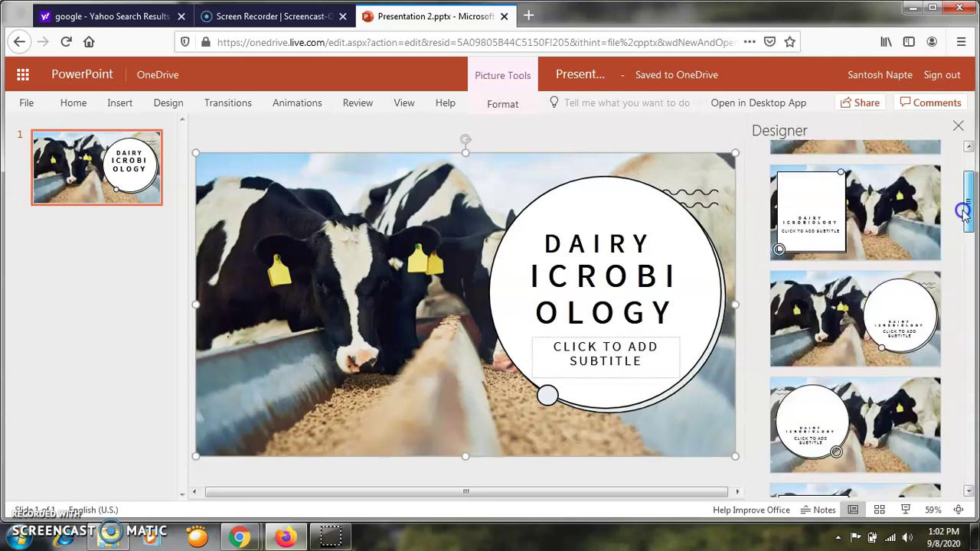
scroll(963, 210, up, 3)
scroll(966, 418, down, 5)
drag(973, 461, 971, 476)
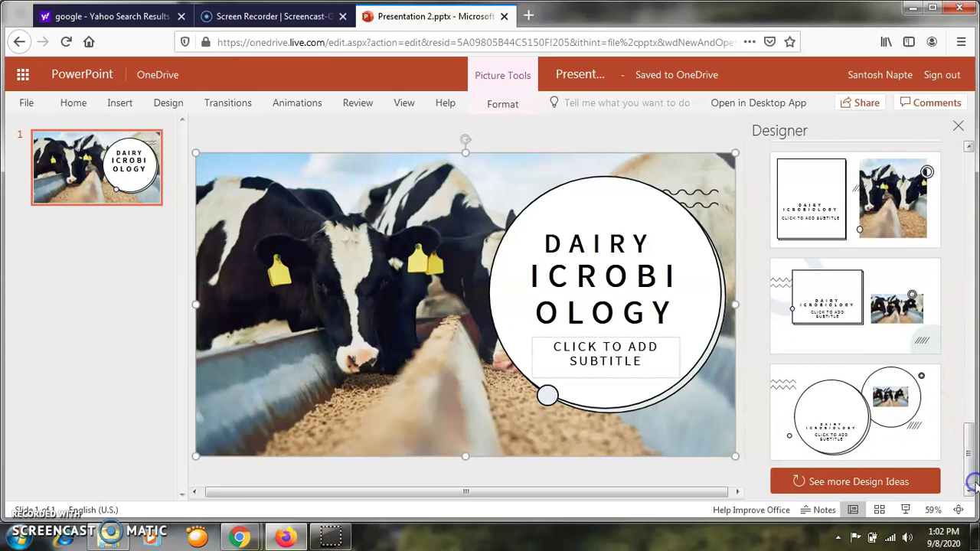
click(865, 488)
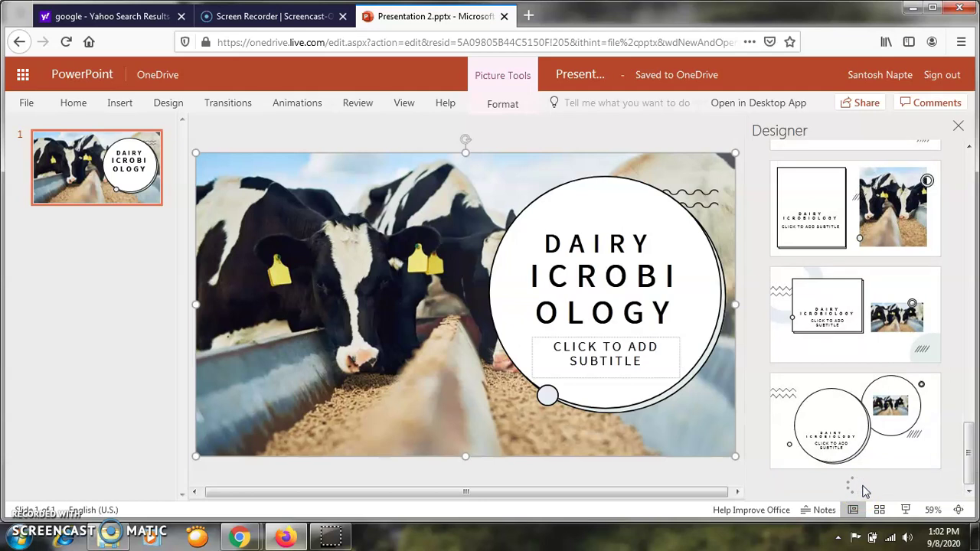
click(972, 458)
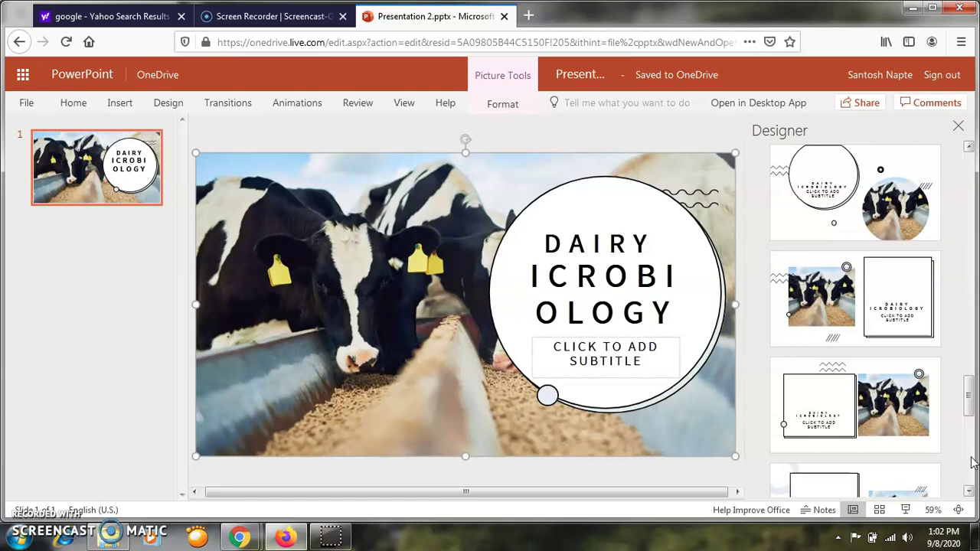
mouse_move(968, 392)
mouse_down()
mouse_move(970, 481)
mouse_move(970, 180)
mouse_move(969, 303)
mouse_up()
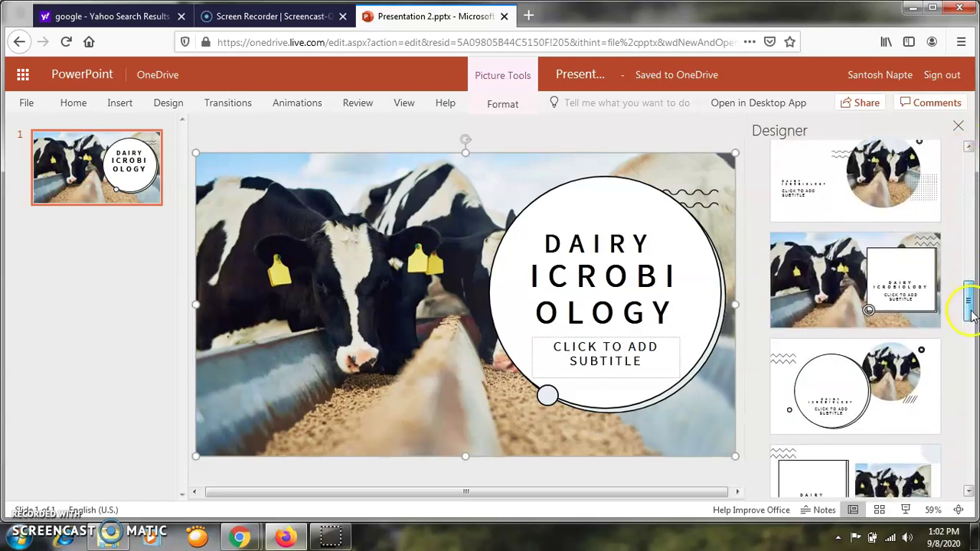
Step: Apply the Designer layout with a large outlined circle and cows in a round frame
click(904, 361)
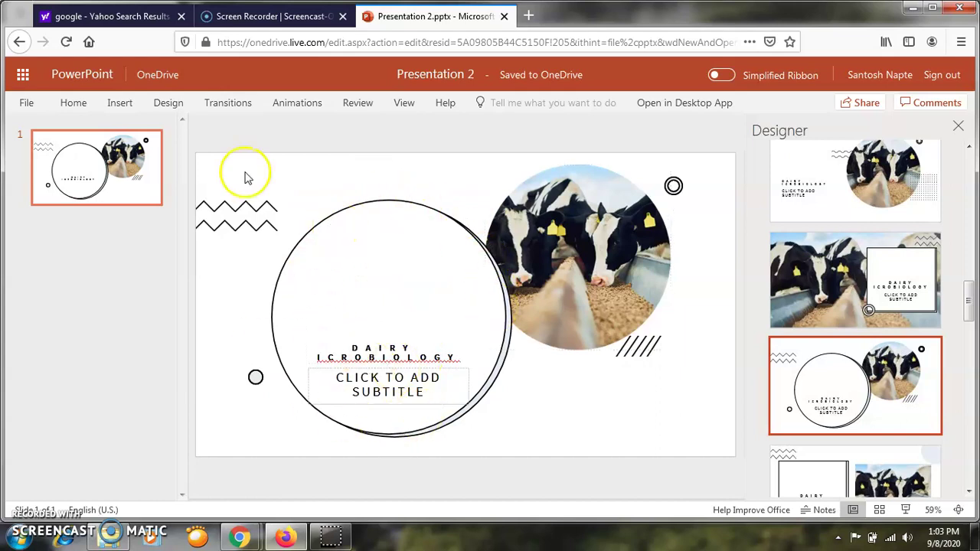
click(117, 104)
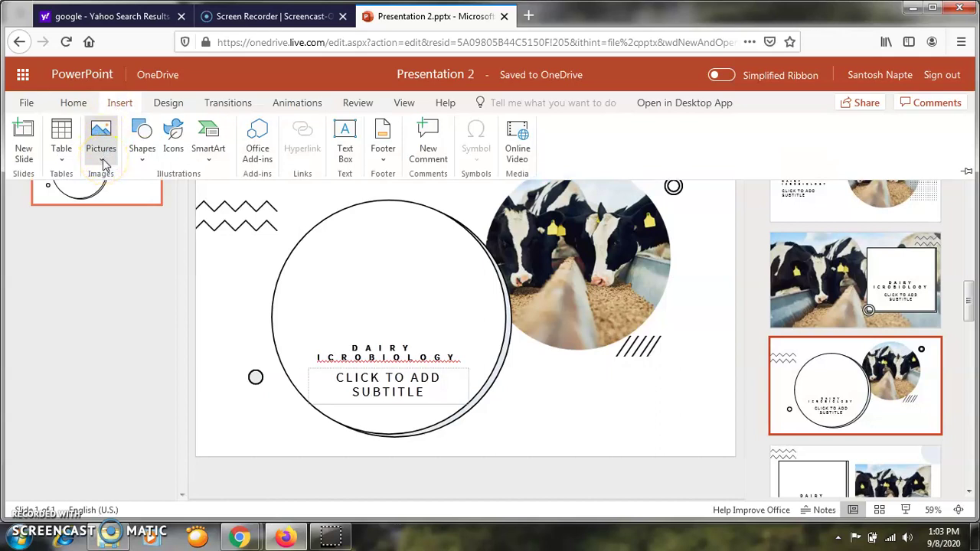
Step: Open the Stock Images library from the Pictures menu on the Insert tab
click(104, 159)
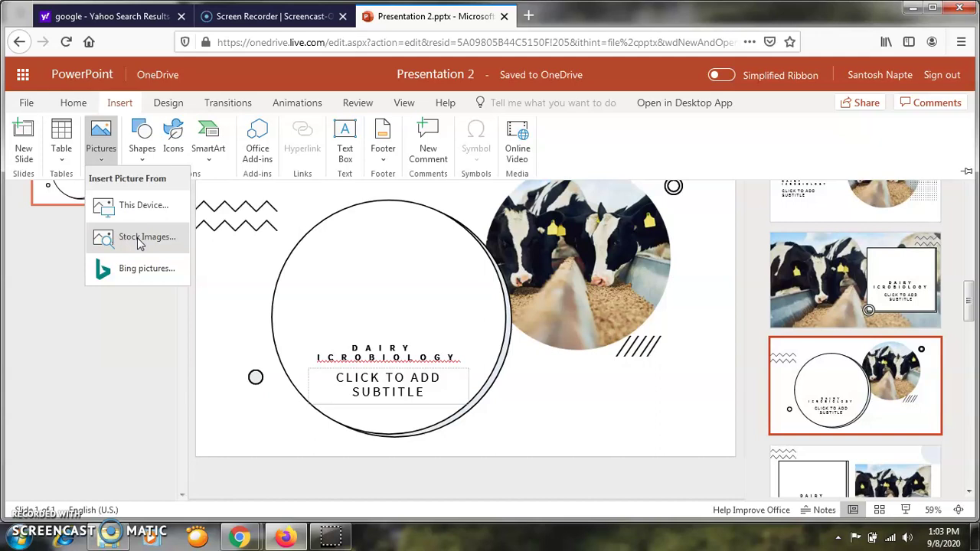
click(138, 238)
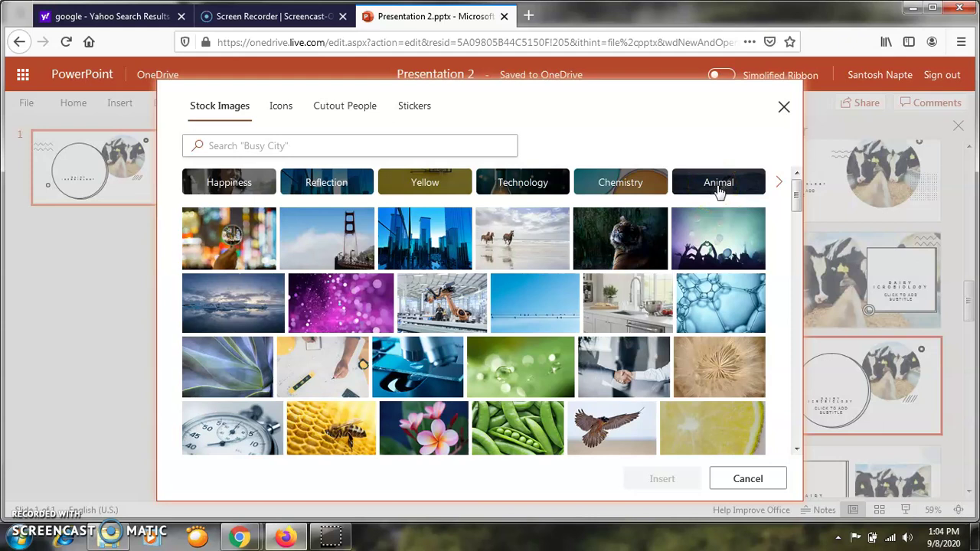
Step: Browse the stock photos in the Animal category
click(715, 189)
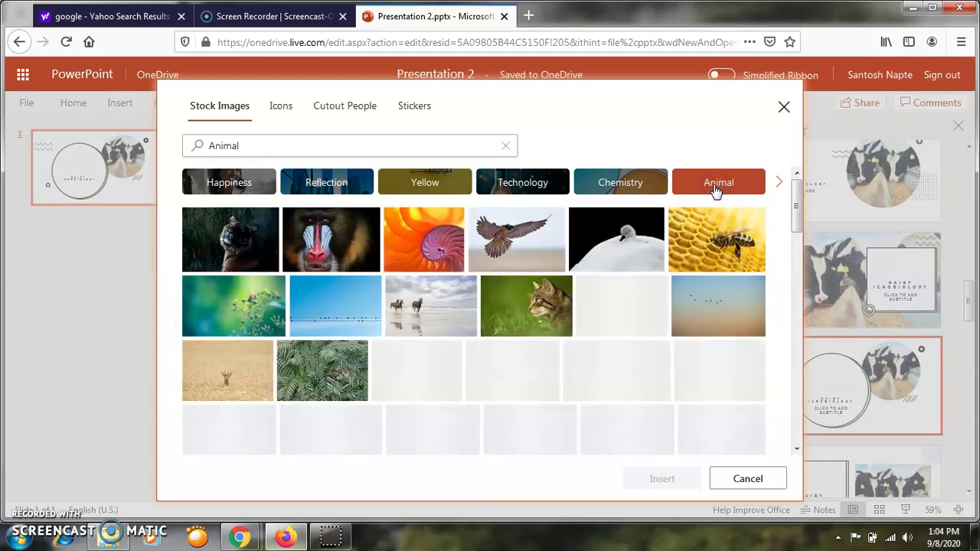
drag(796, 205, 789, 345)
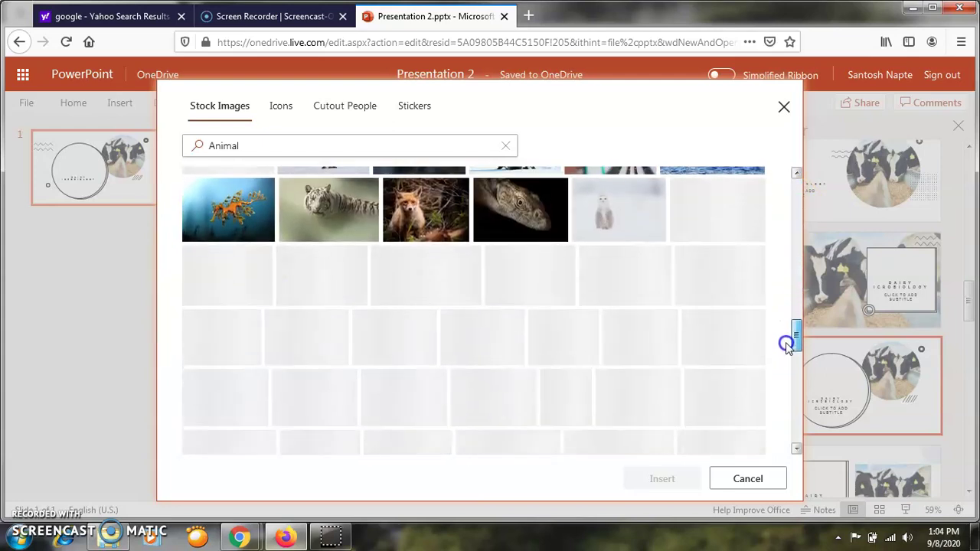
drag(789, 344, 794, 151)
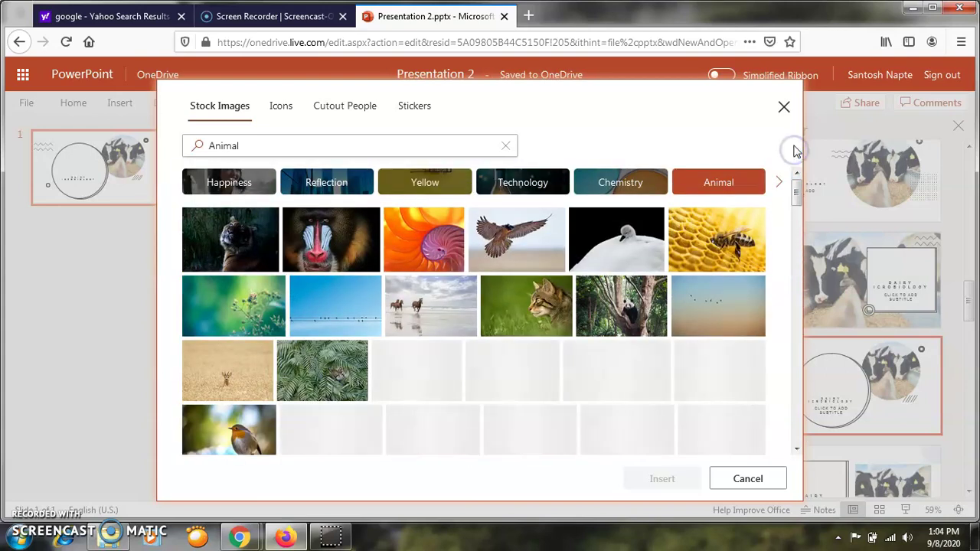
Step: Replace the Animal search with 'co', then browse the Icons collection
click(242, 146)
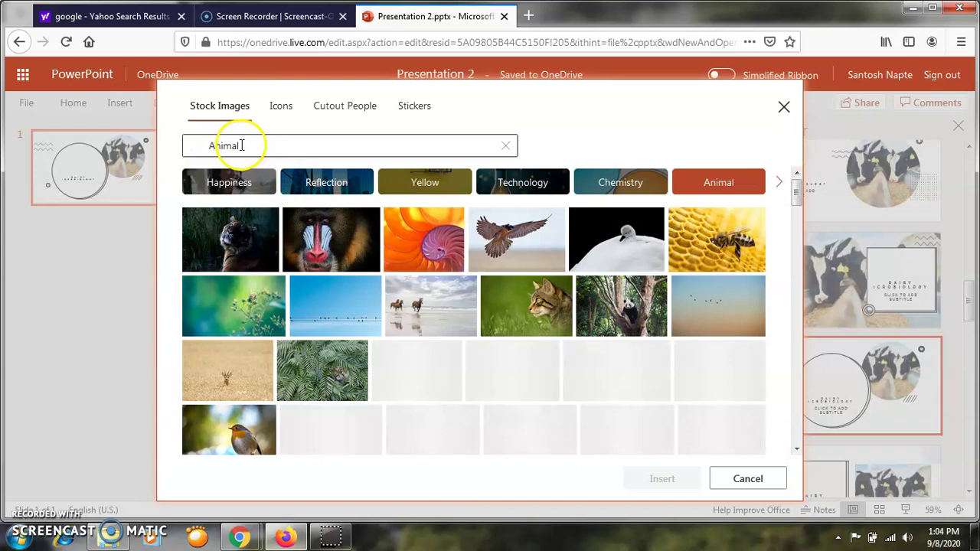
key(BackSpace)
key(BackSpace)
key(BackSpace)
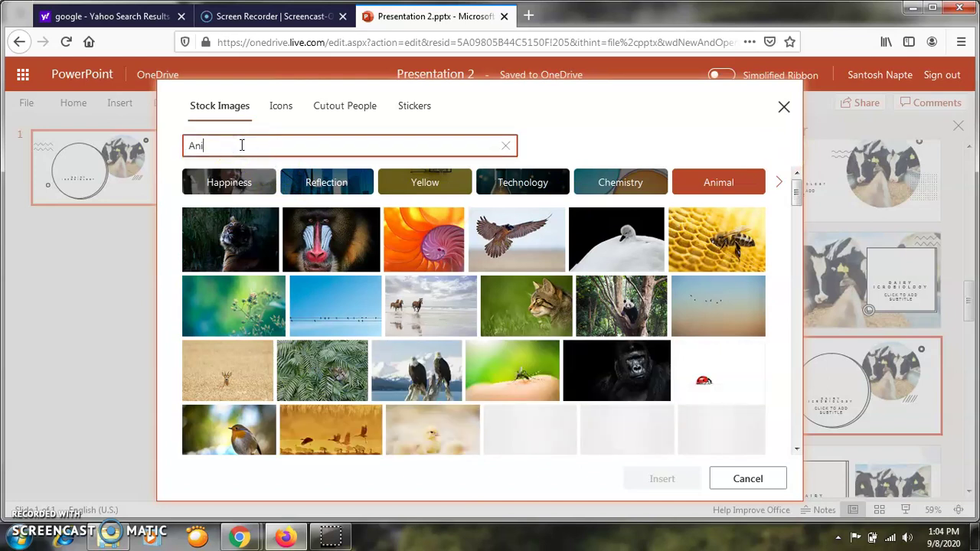
key(BackSpace)
key(BackSpace)
key(BackSpace)
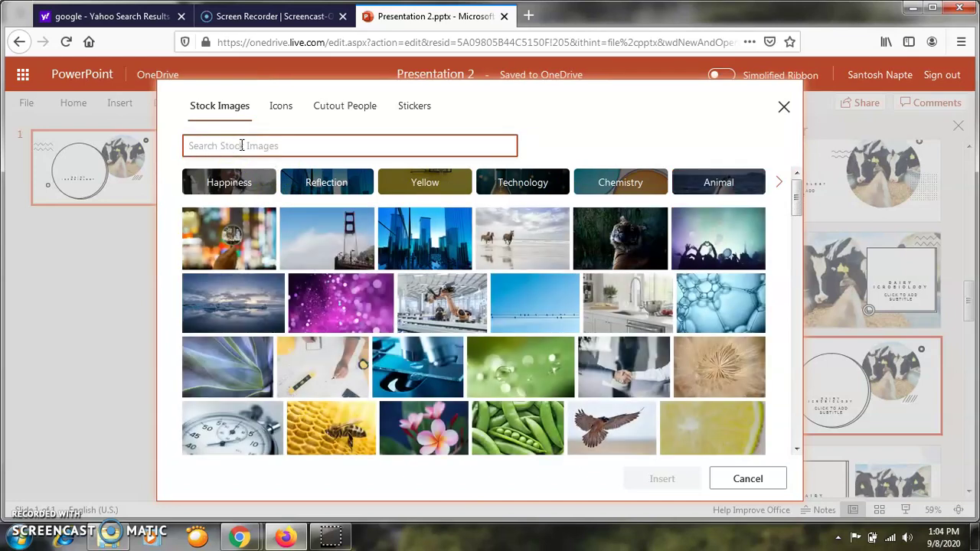
text(cow)
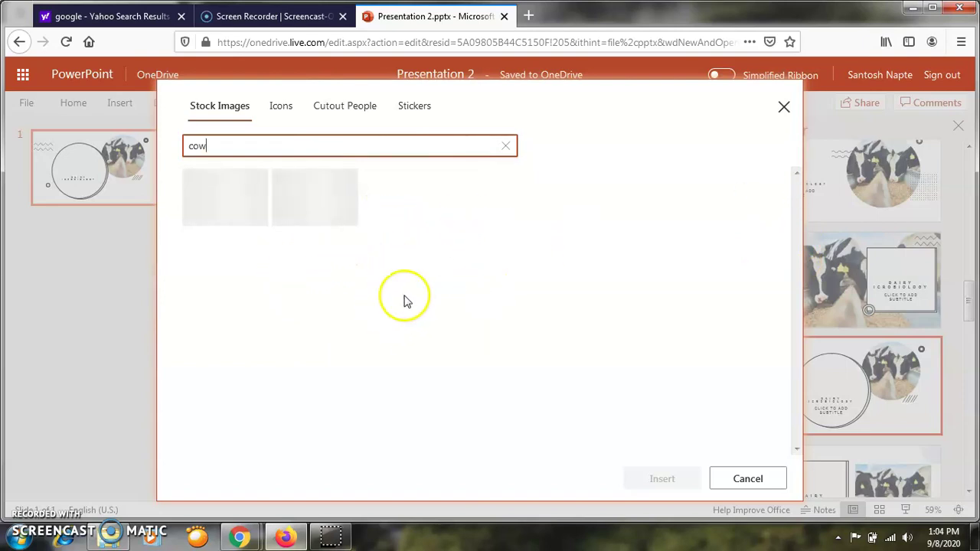
click(278, 111)
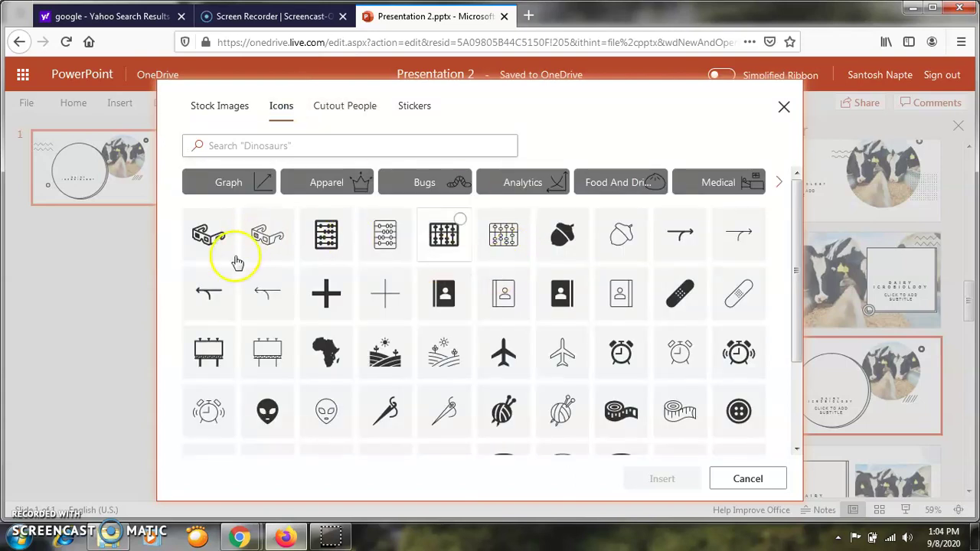
mouse_move(794, 267)
mouse_down()
mouse_move(788, 411)
mouse_move(796, 220)
mouse_up()
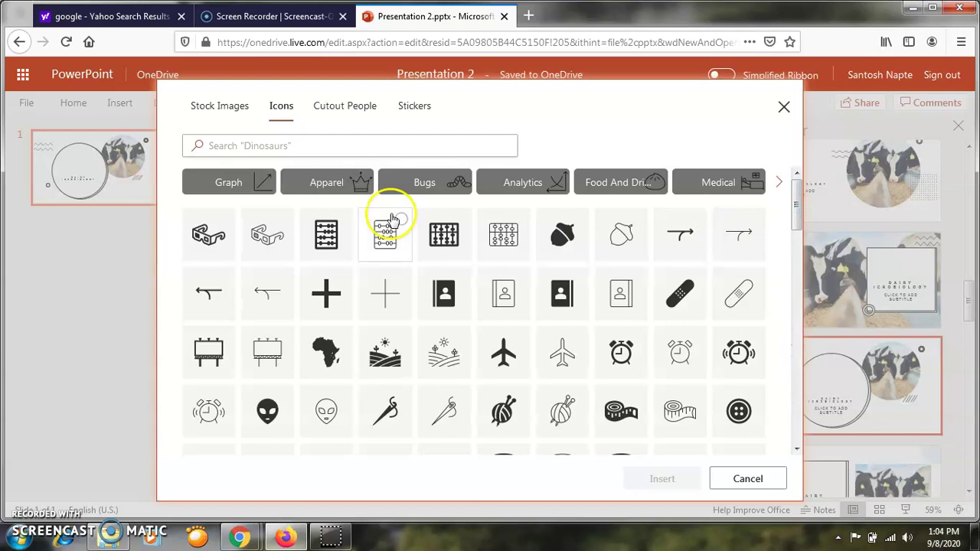
Step: Insert the Cutout People image of the woman in a green top with raised arms
click(343, 113)
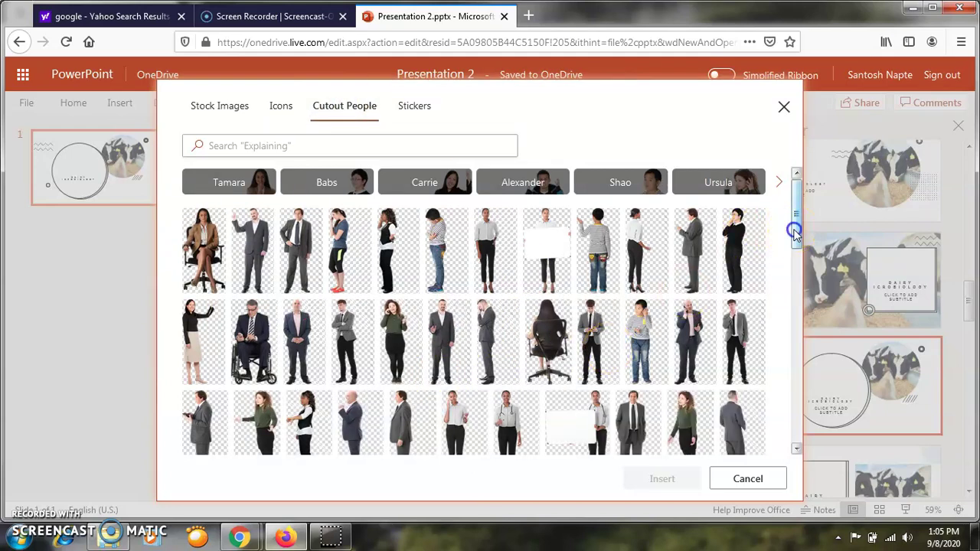
scroll(794, 232, down, 3)
scroll(788, 255, down, 1)
scroll(788, 260, down, 1)
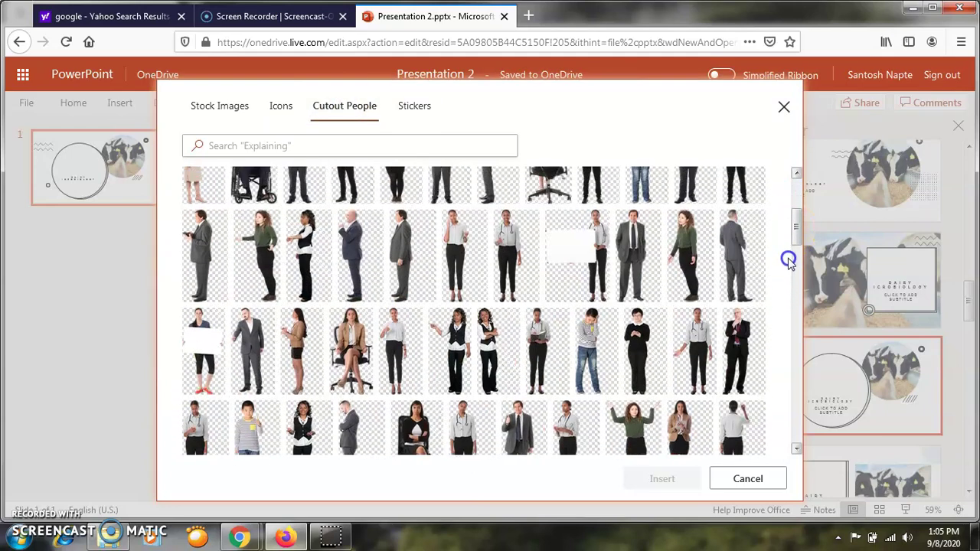
scroll(791, 247, up, 1)
scroll(791, 230, down, 3)
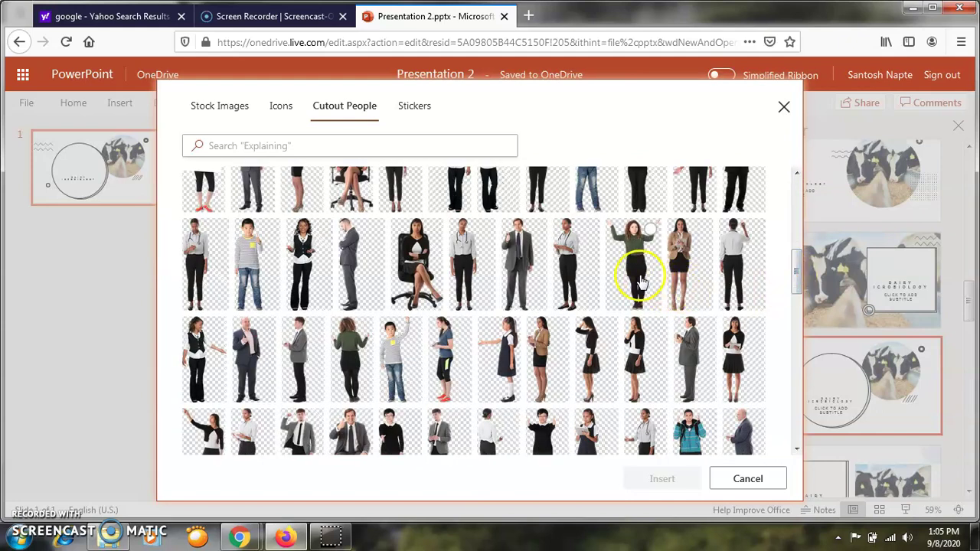
click(641, 283)
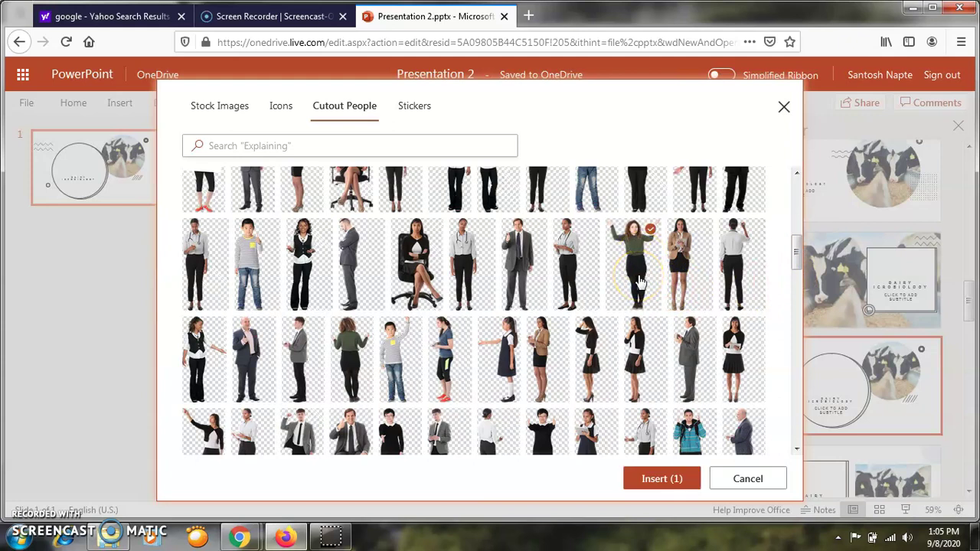
click(650, 490)
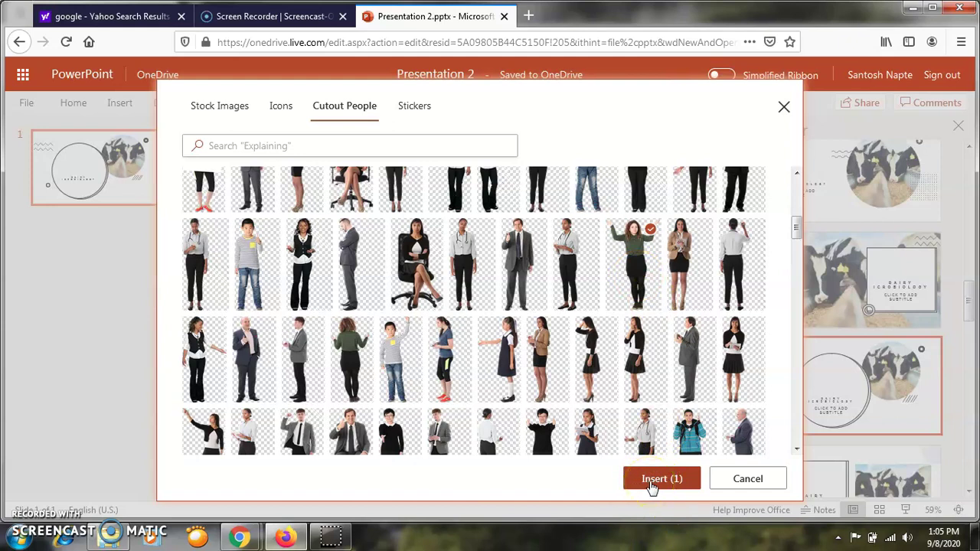
click(651, 483)
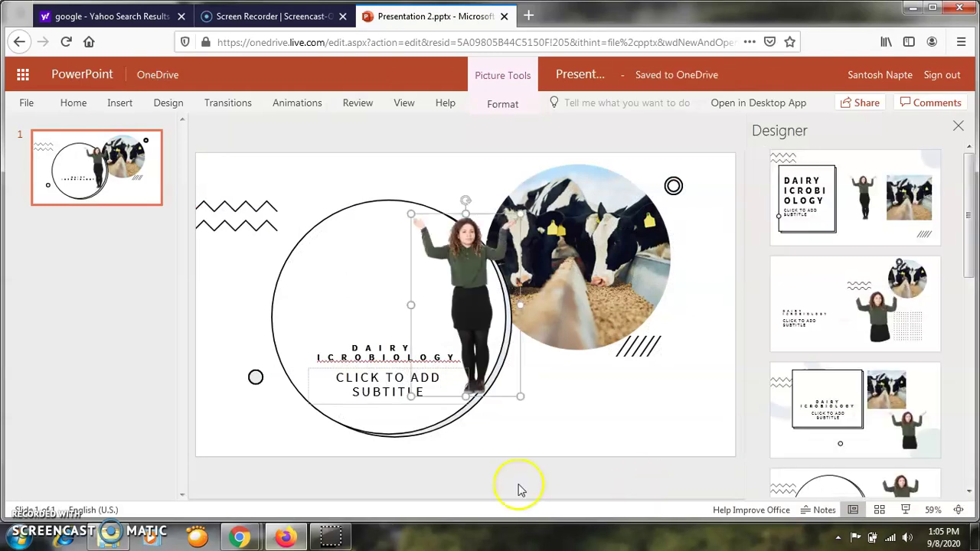
Step: Move the woman cutout to the slide's left, enlarge it, and widen it to its final size
mouse_move(433, 317)
mouse_down()
mouse_move(262, 261)
mouse_move(198, 261)
mouse_up()
drag(219, 262, 214, 242)
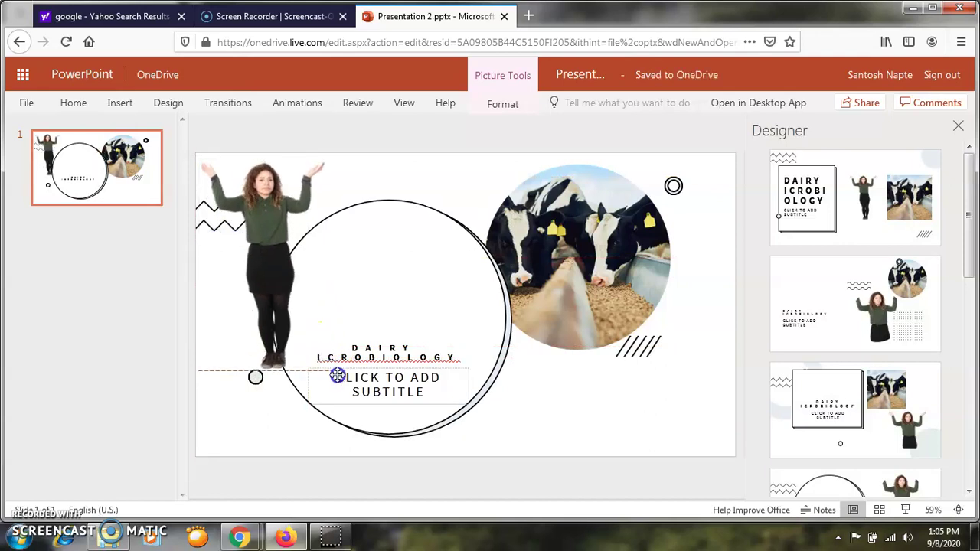
drag(310, 341, 373, 412)
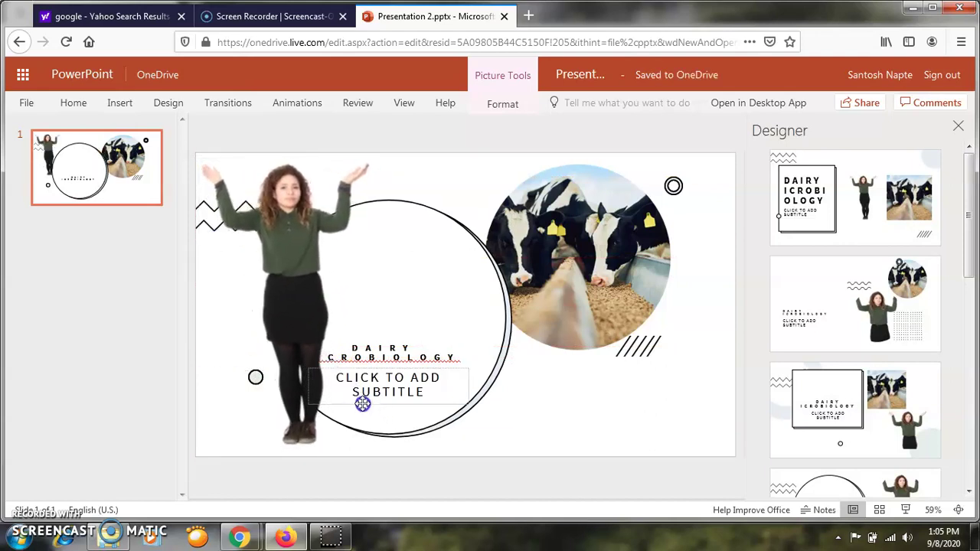
drag(376, 374, 379, 377)
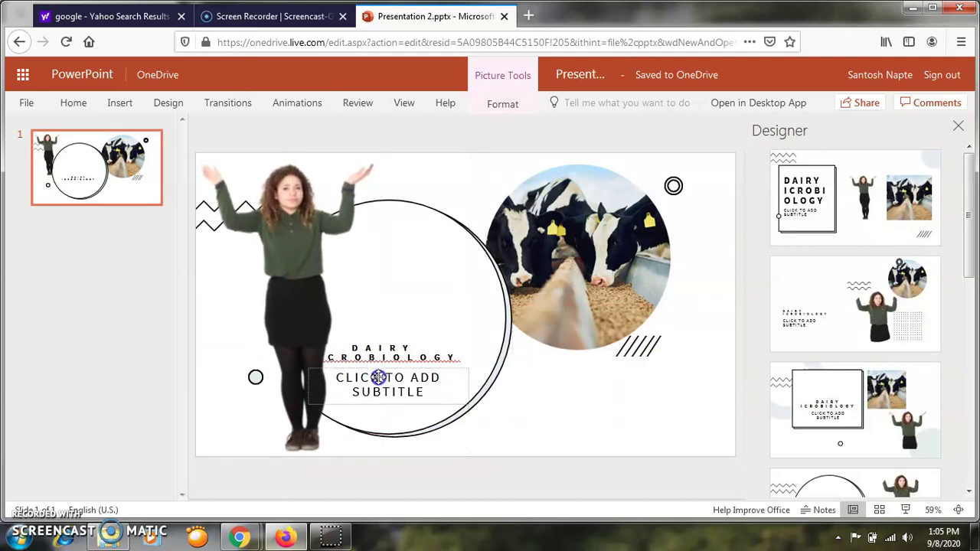
click(378, 376)
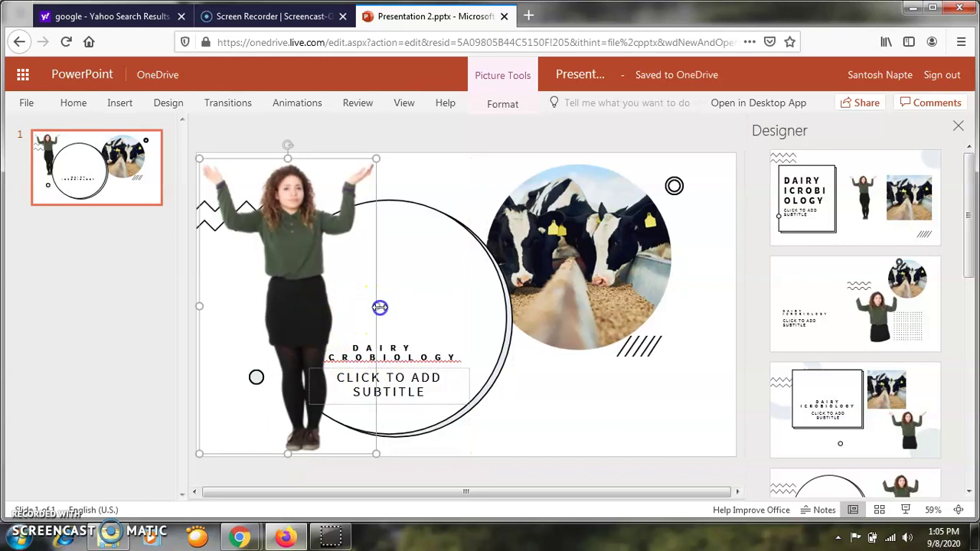
drag(380, 307, 467, 301)
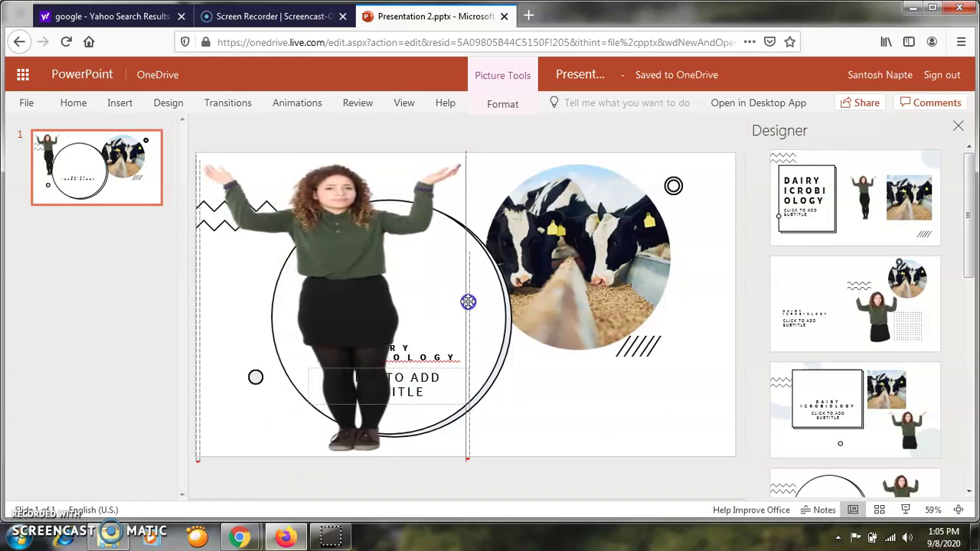
drag(468, 302, 431, 300)
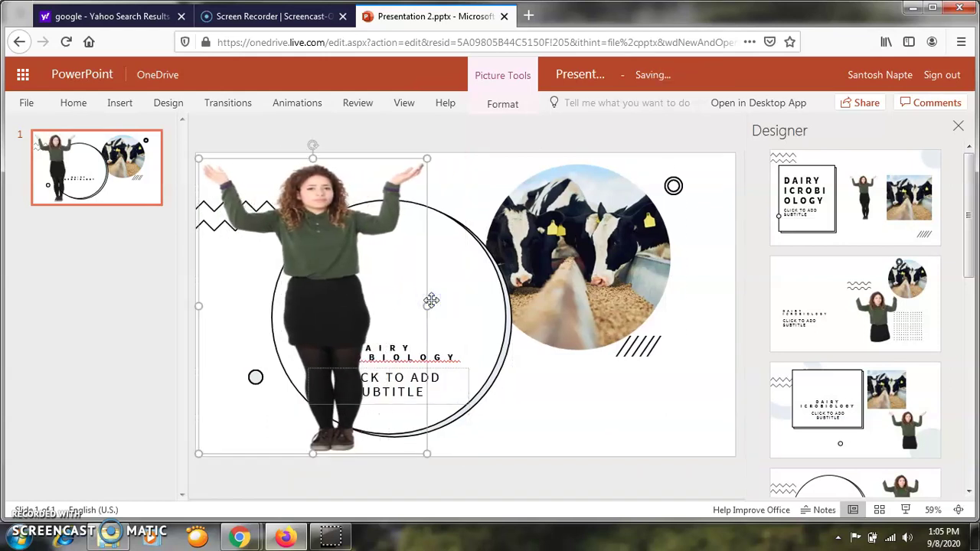
Step: Search Bing pictures for 'dairy industry' images
click(119, 105)
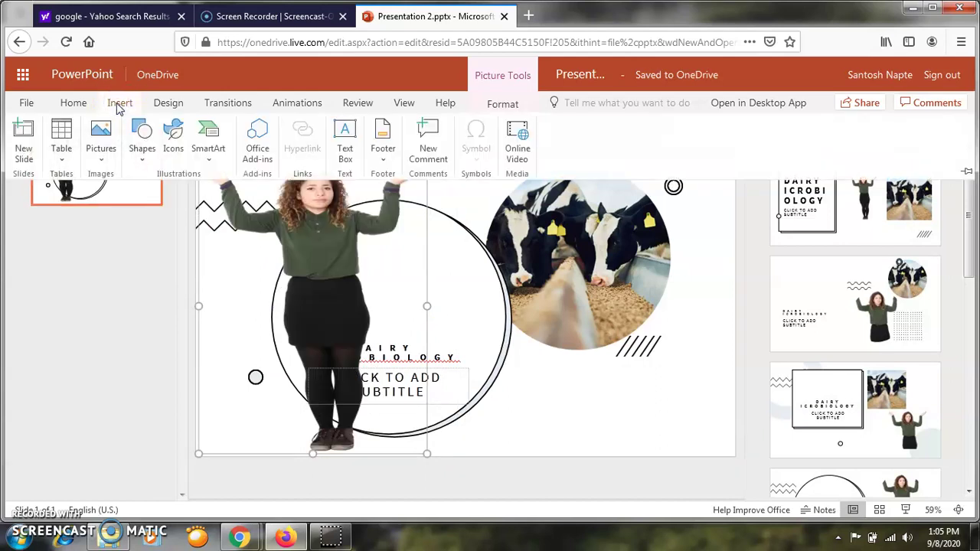
click(103, 159)
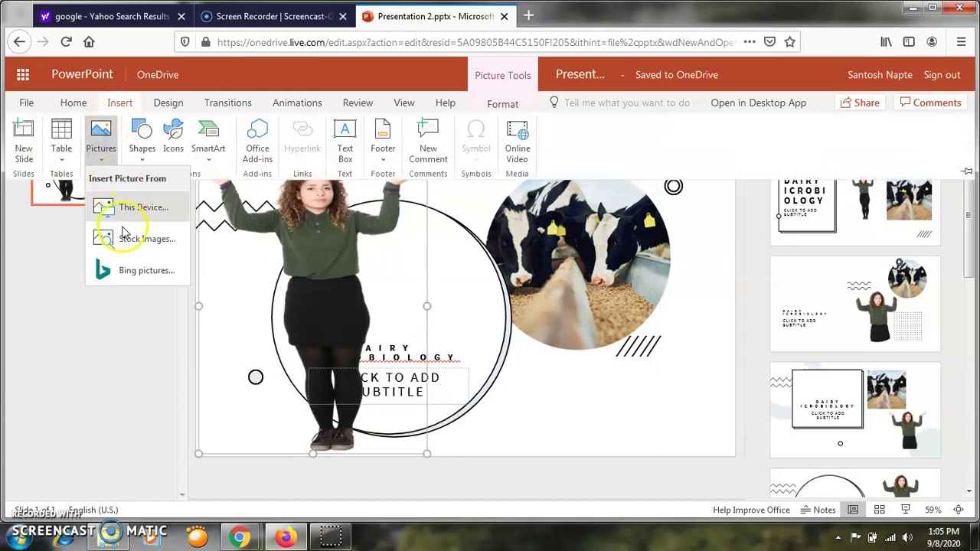
click(147, 272)
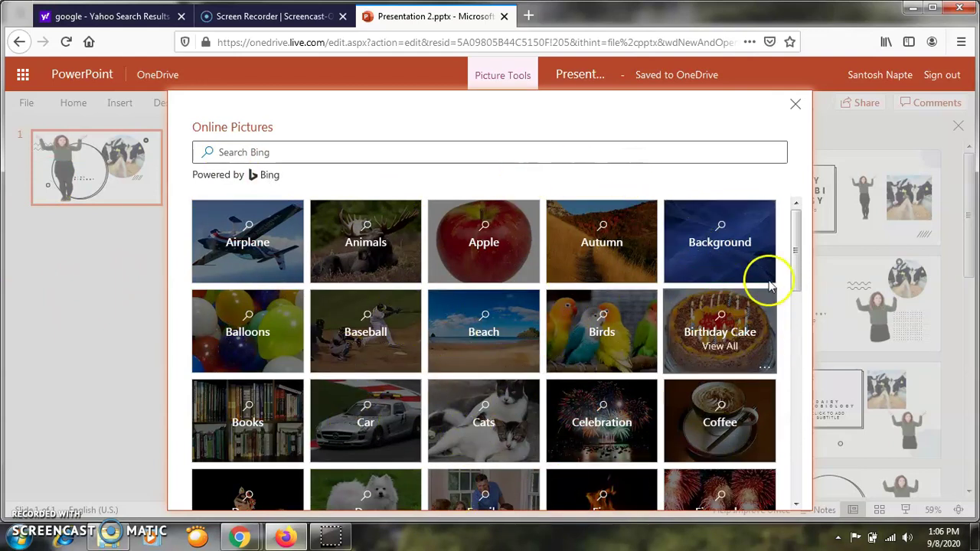
drag(792, 258, 793, 430)
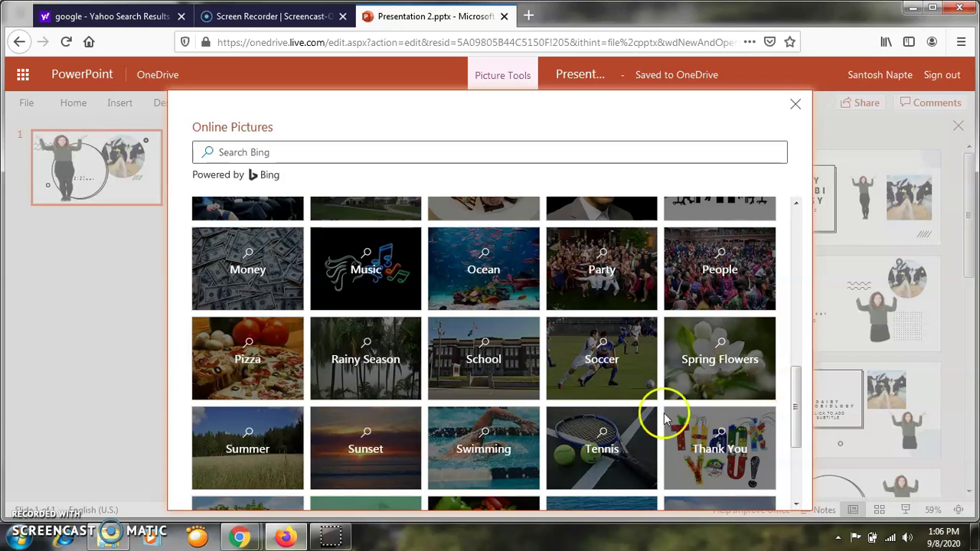
click(266, 153)
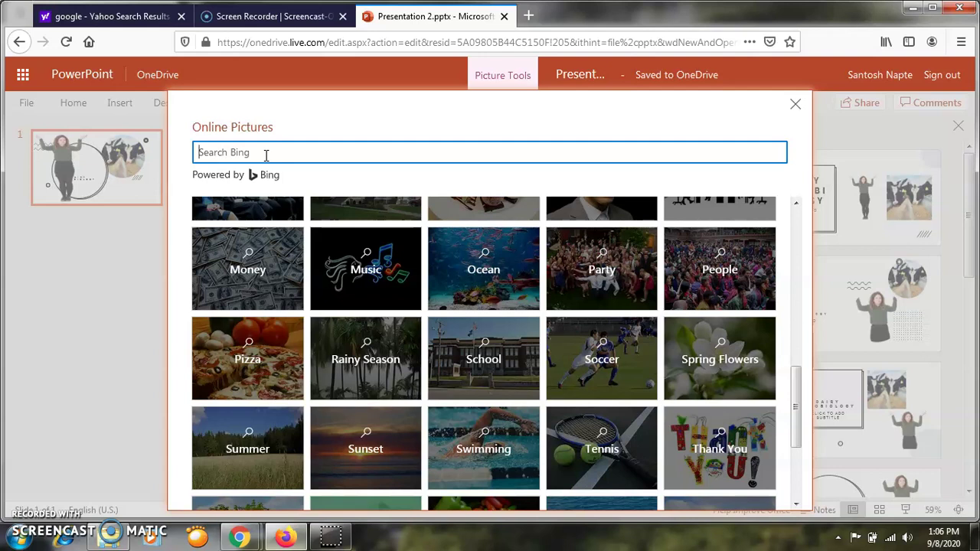
text(dairy industry)
key(Return)
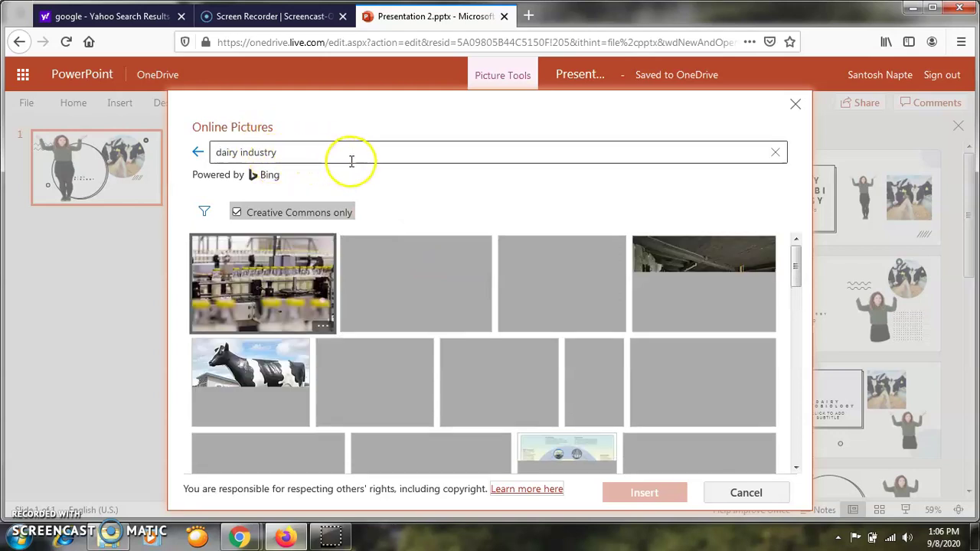
Step: Insert the rotary milking-parlour photo from the search results onto slide 1
drag(796, 275, 796, 376)
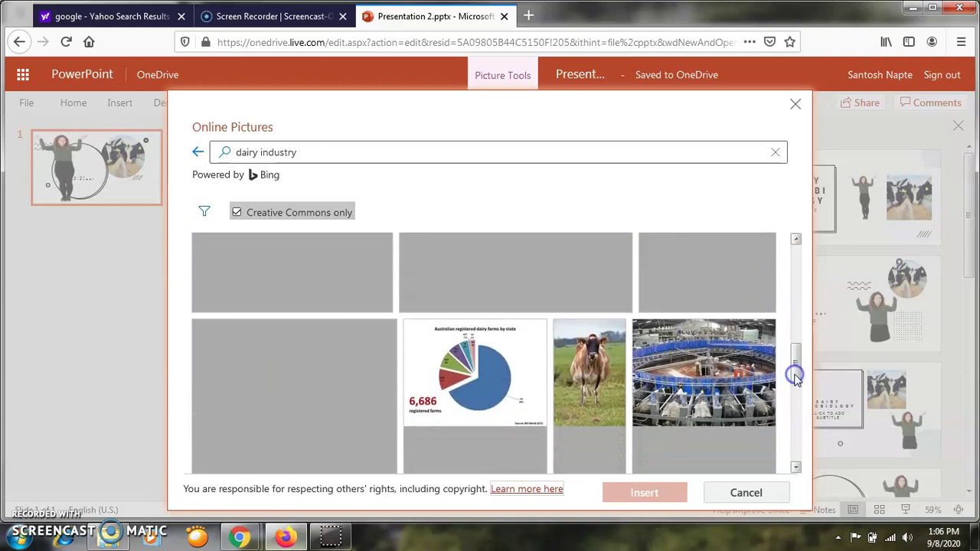
click(702, 380)
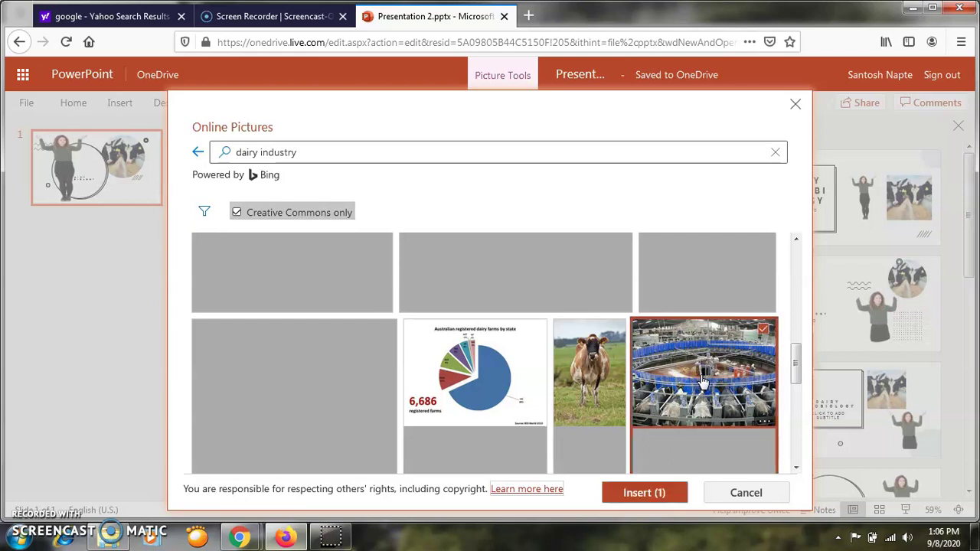
click(635, 494)
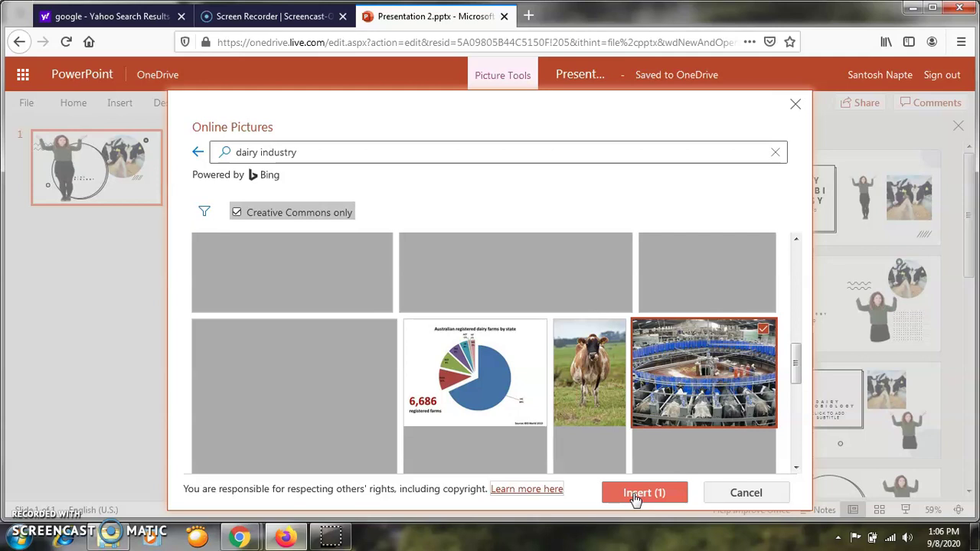
click(636, 494)
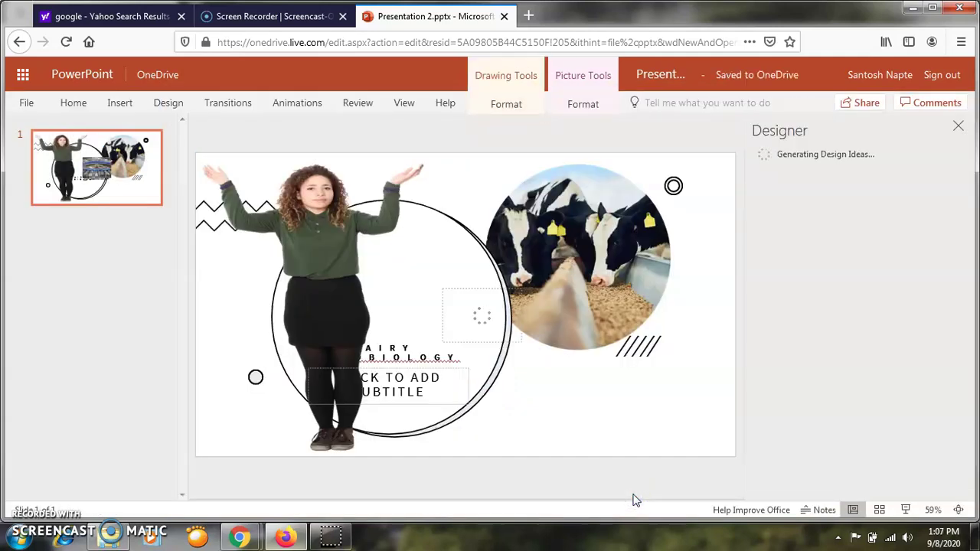
Step: Move the milking-parlour photo below the cow circle and widen it leftward and upward
mouse_move(469, 292)
mouse_down()
mouse_move(547, 395)
mouse_move(595, 366)
mouse_up()
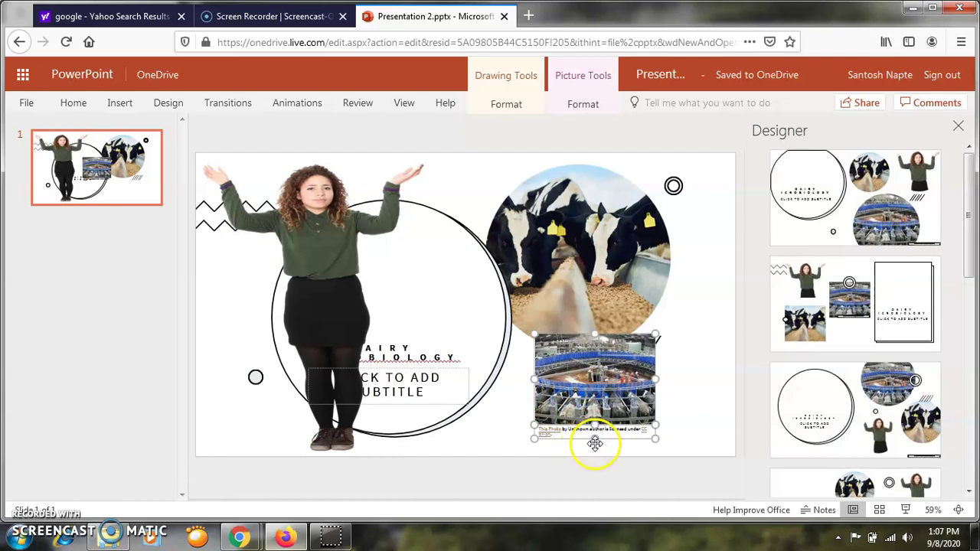
drag(597, 450, 595, 442)
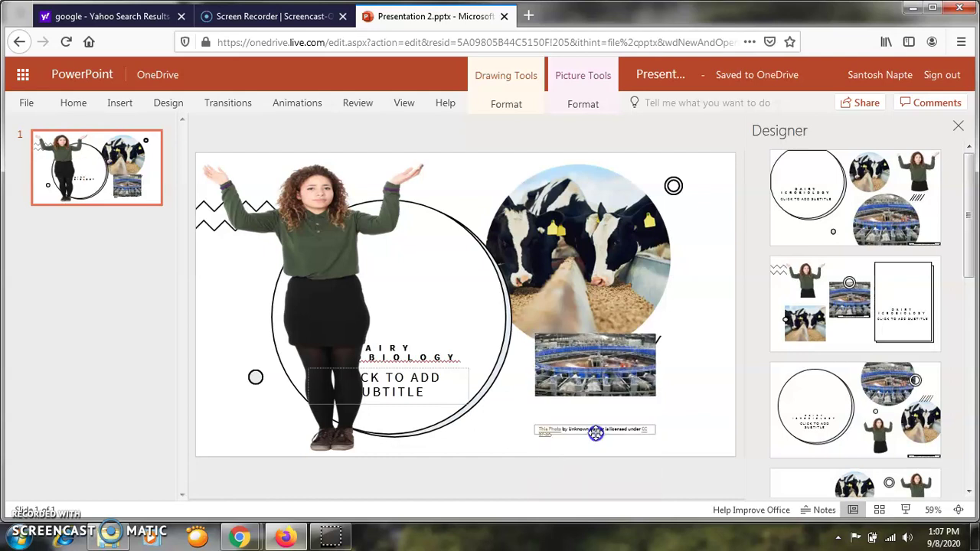
click(547, 401)
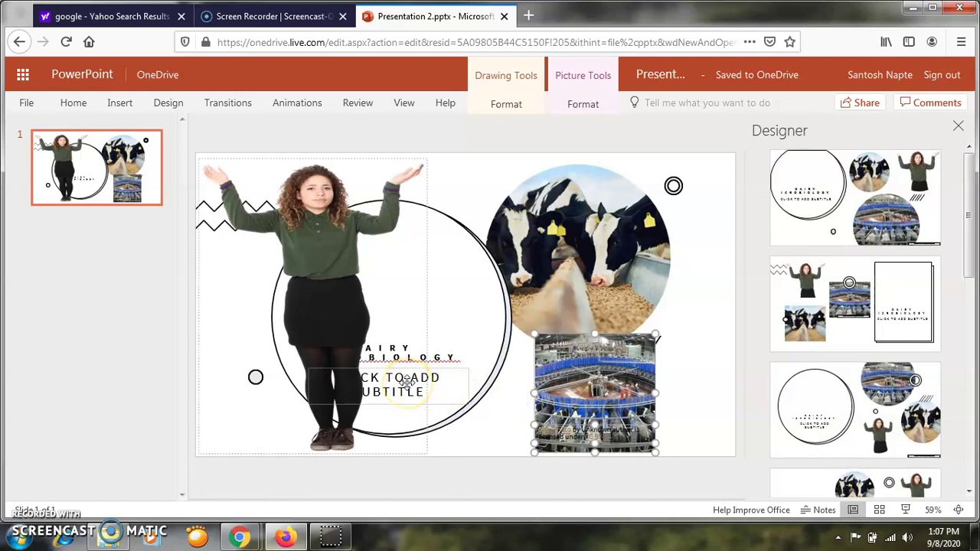
click(582, 353)
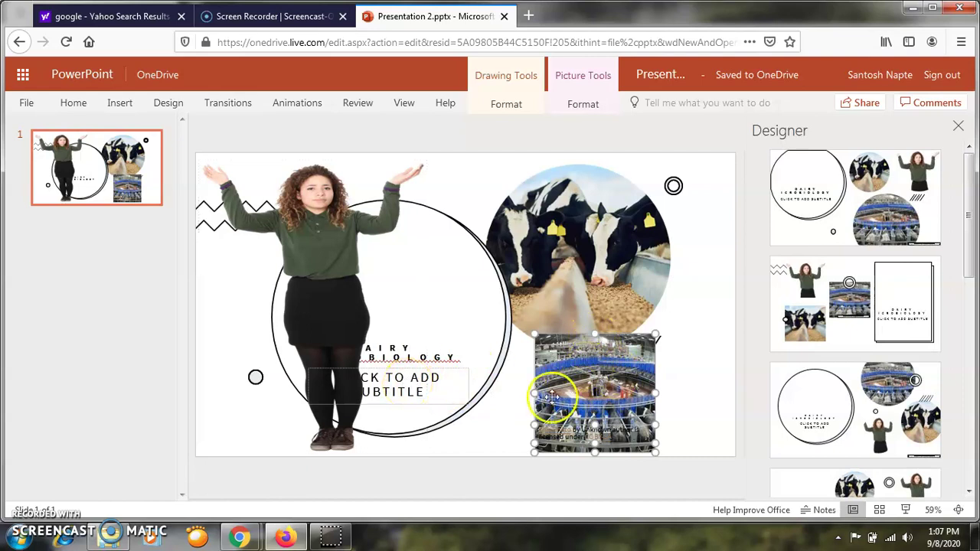
drag(536, 395, 440, 400)
click(547, 335)
mouse_move(547, 335)
mouse_down()
mouse_move(542, 258)
mouse_move(548, 276)
mouse_up()
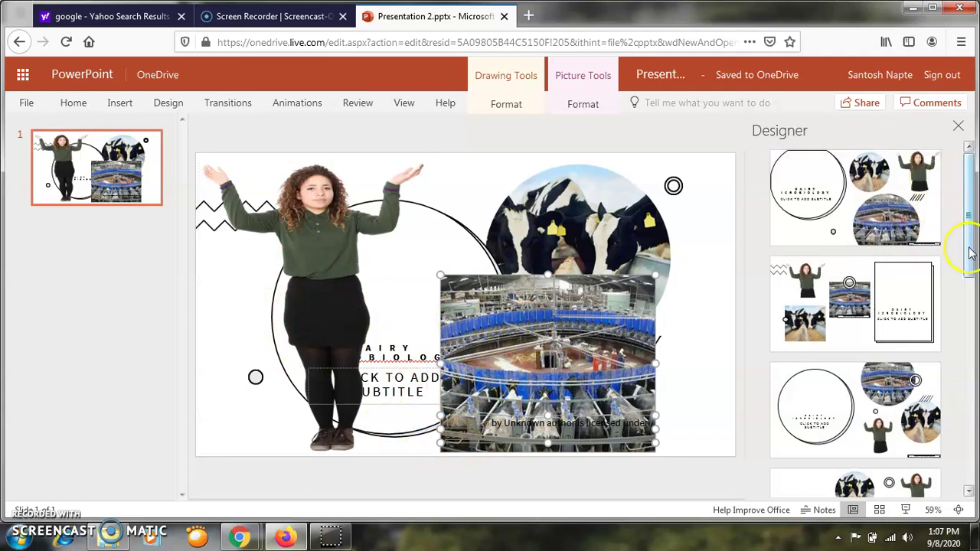
drag(969, 248, 968, 509)
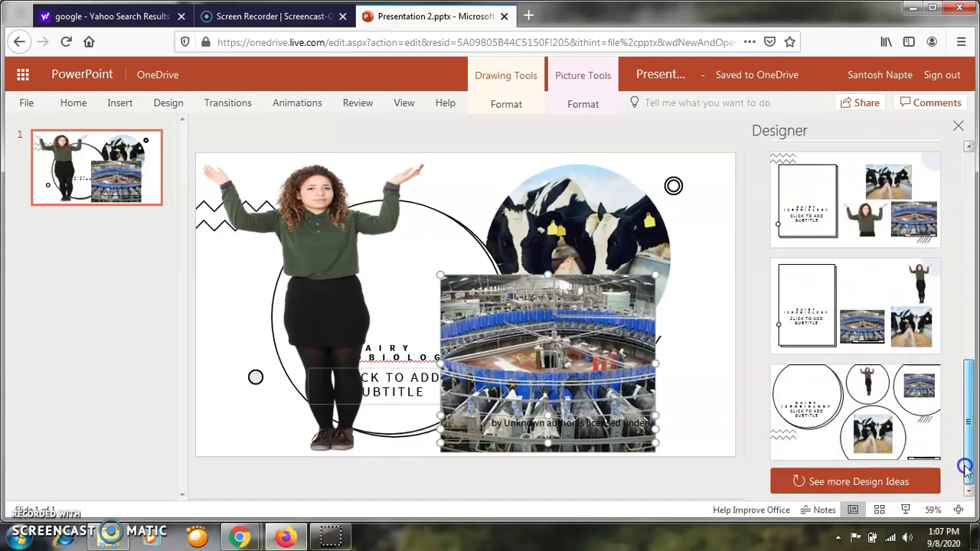
click(882, 482)
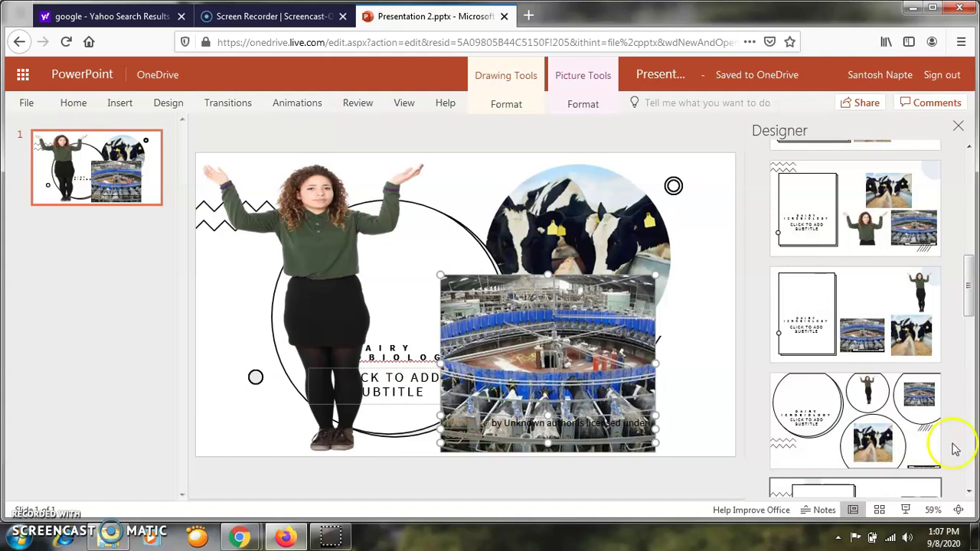
drag(969, 306, 966, 126)
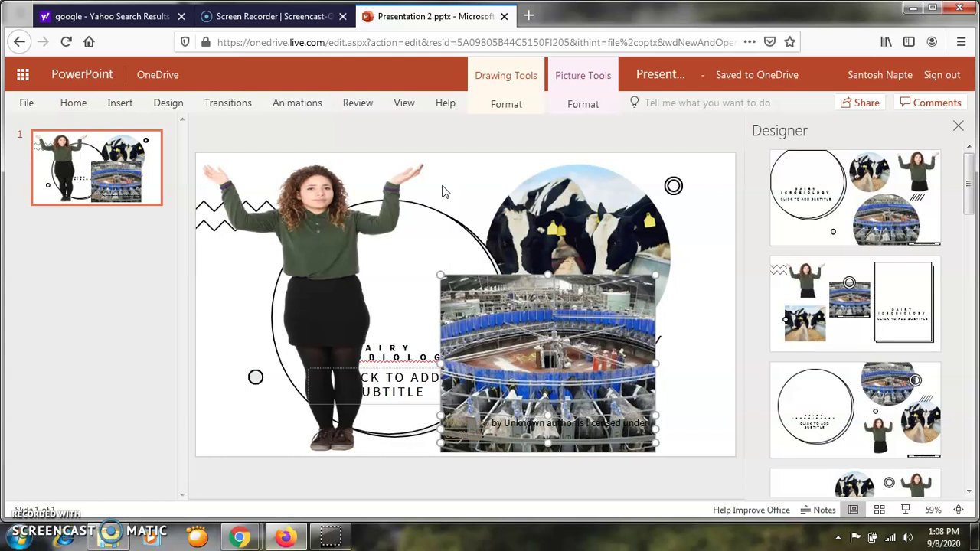
click(764, 108)
click(878, 415)
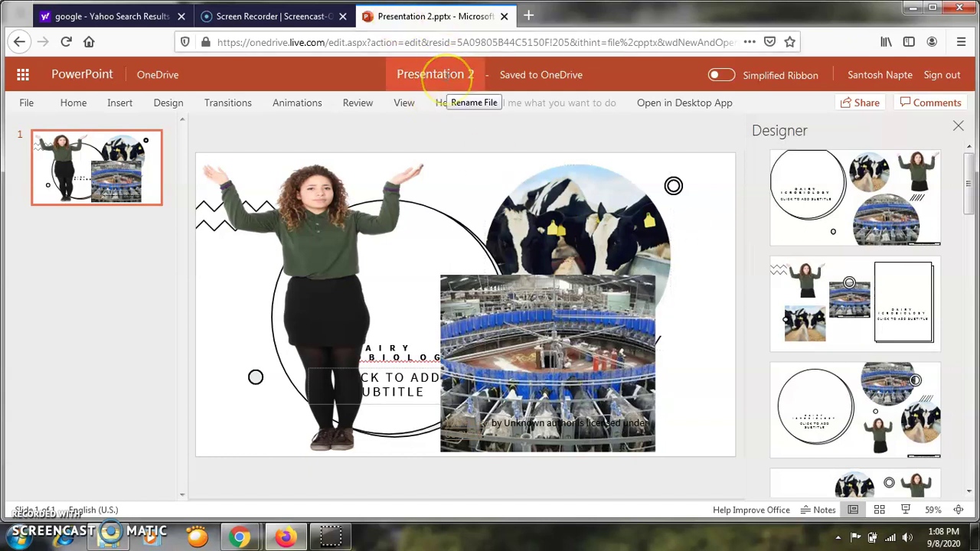
Step: Change the file name from 'Presentation 2' to 'Dairy'
click(454, 75)
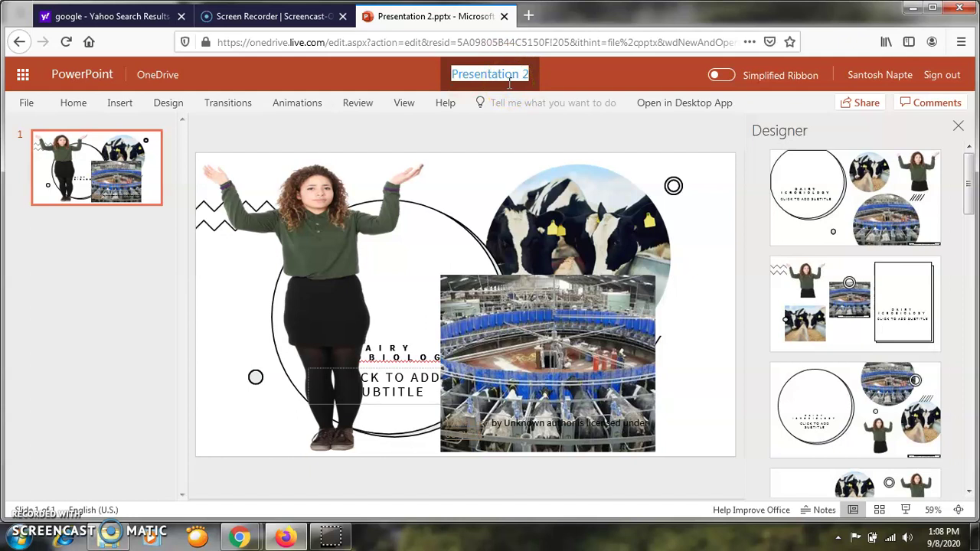
text(Dairy)
click(490, 140)
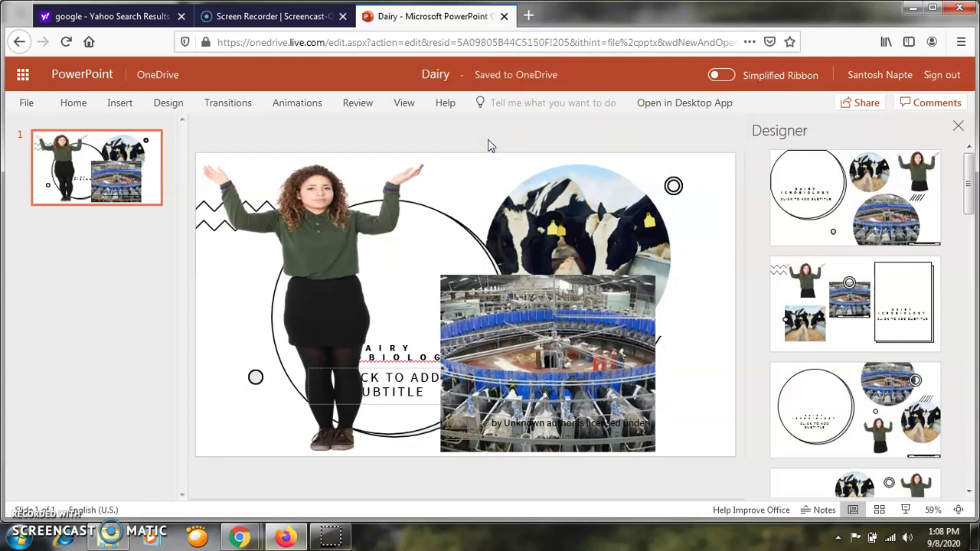